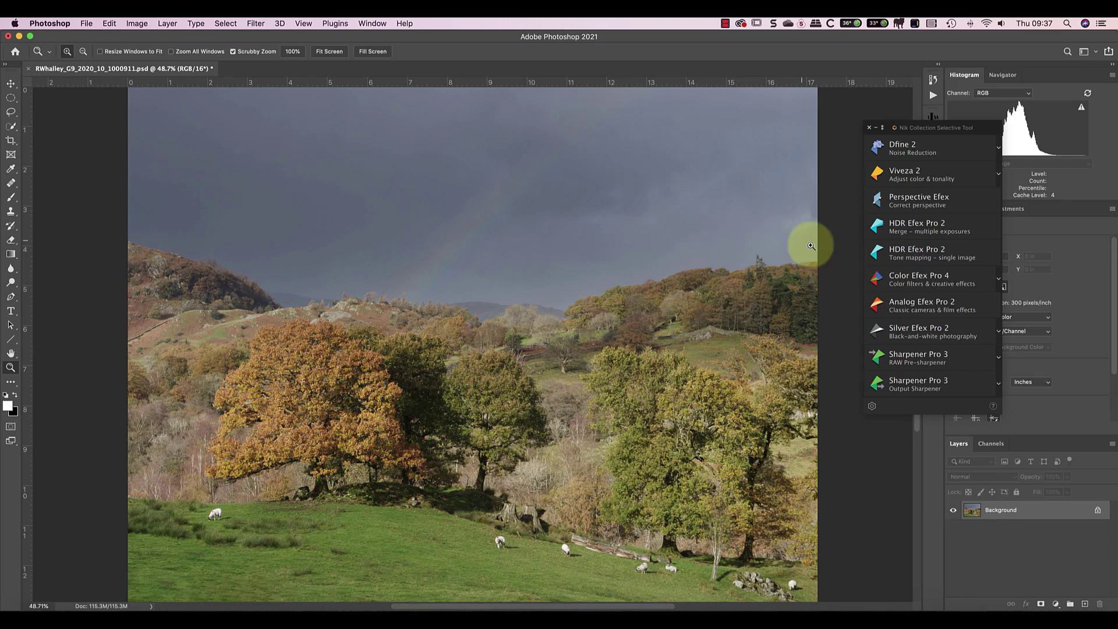
- View the photo at 100% and pan across the trees, sheep meadow and hillside to the faint rainbow
click(291, 51)
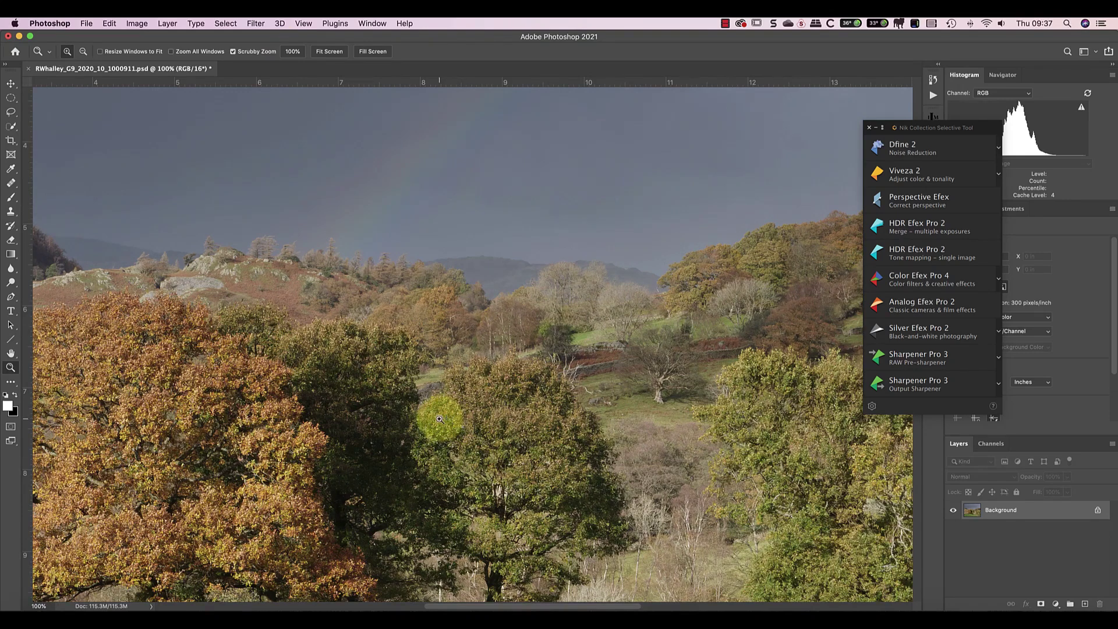
drag(437, 417, 609, 237)
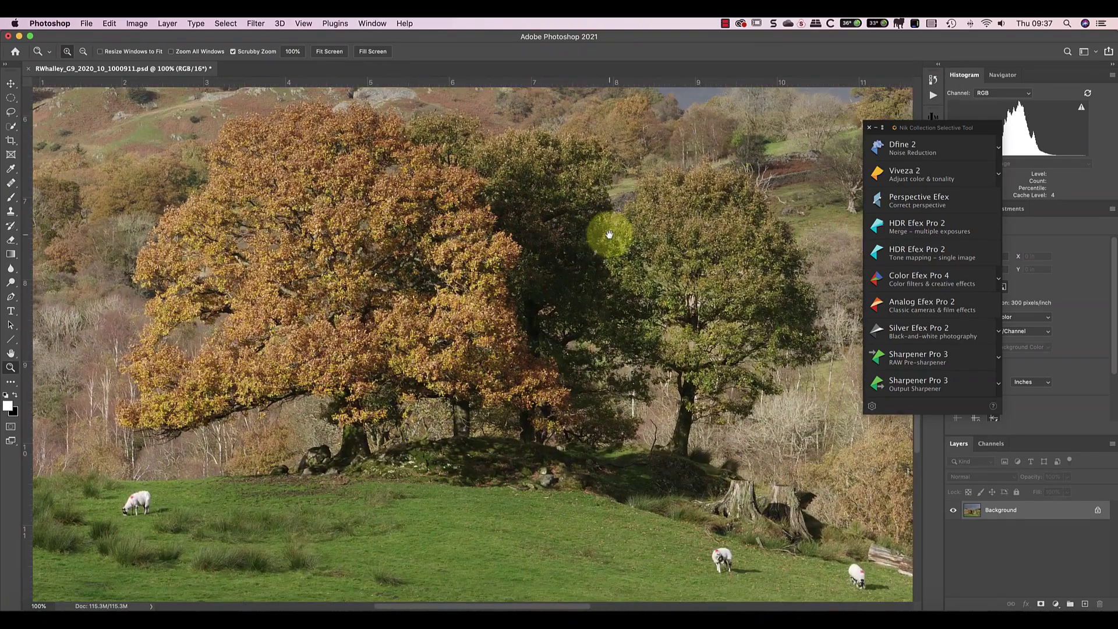
scroll(564, 387, right, 5)
scroll(564, 387, down, 3)
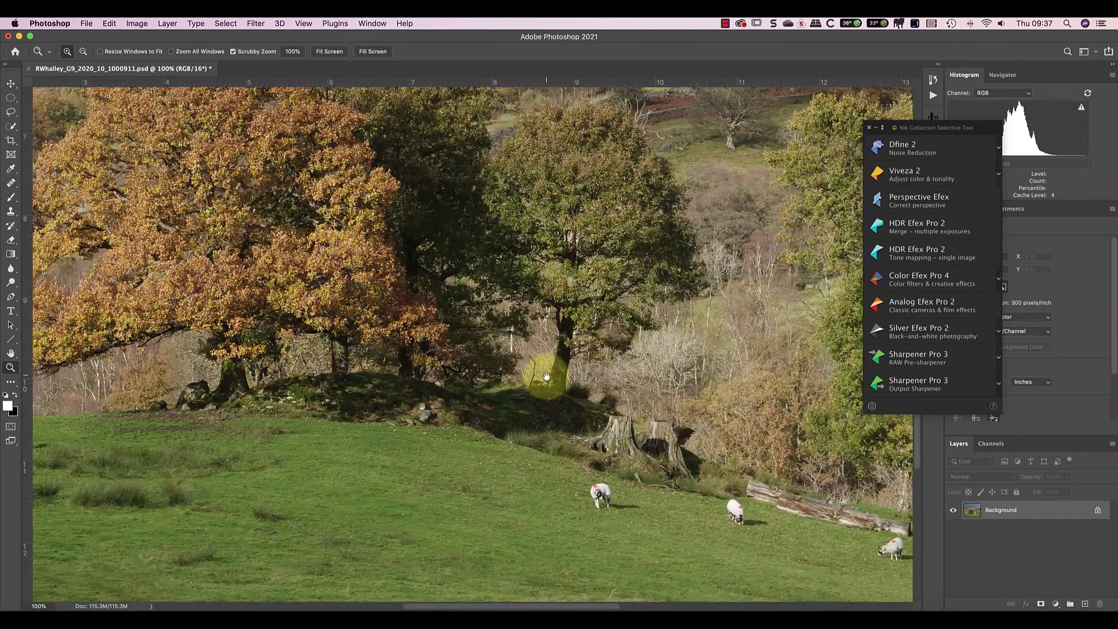
drag(378, 329, 628, 506)
drag(604, 290, 233, 456)
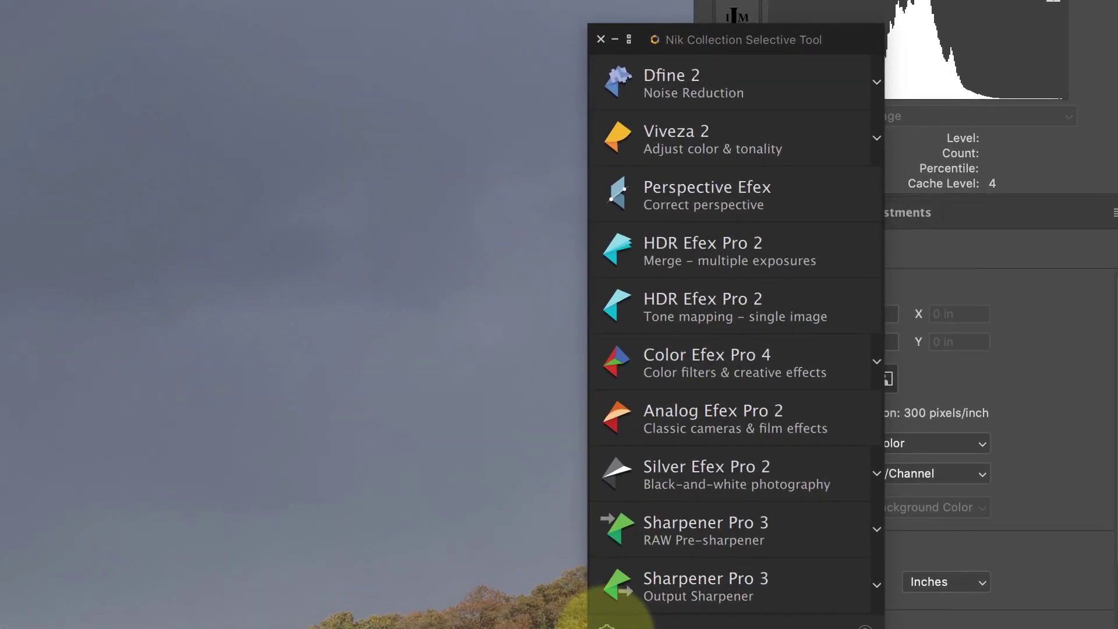
- Confirm in the Nik Collection preferences that filters apply to the Image composite
click(871, 406)
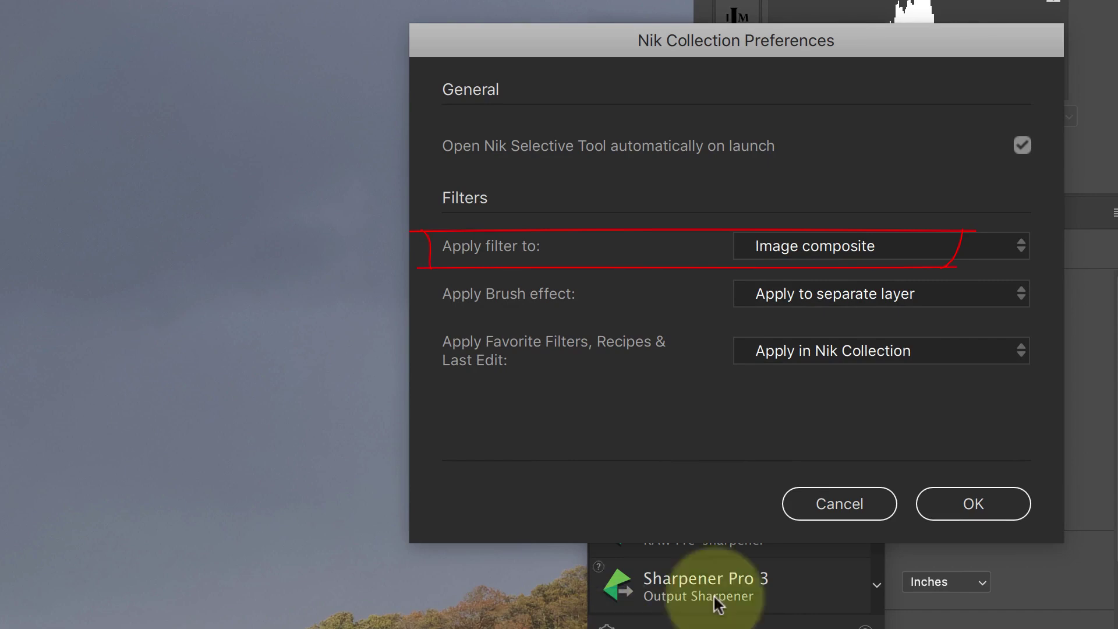
click(943, 508)
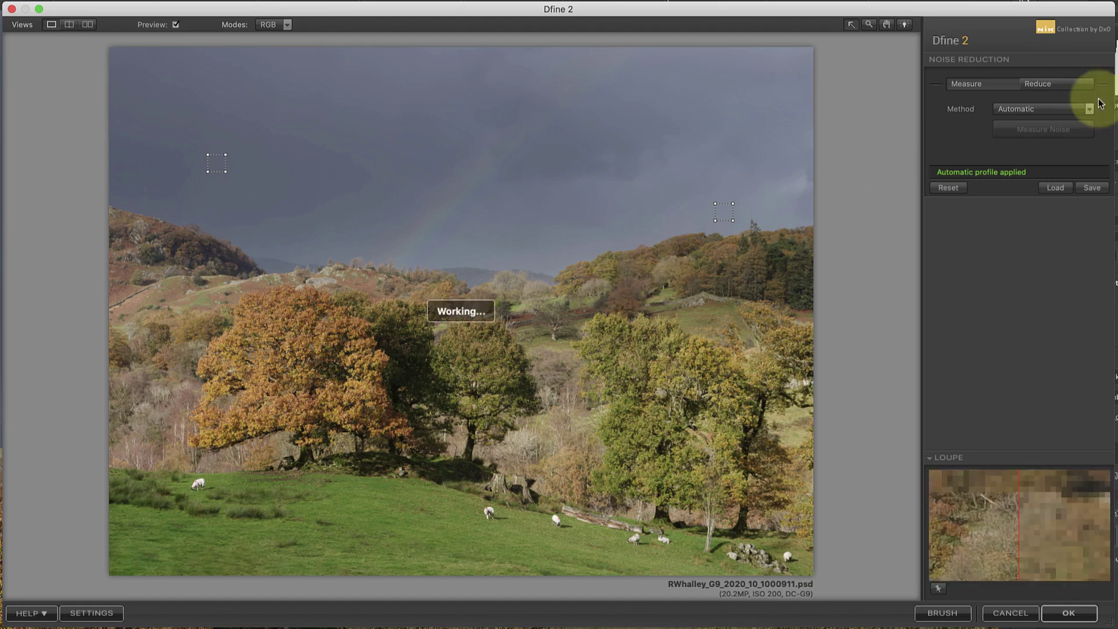
- Turn Dfine 2's global contrast and colour noise reduction down to 0%
click(1063, 84)
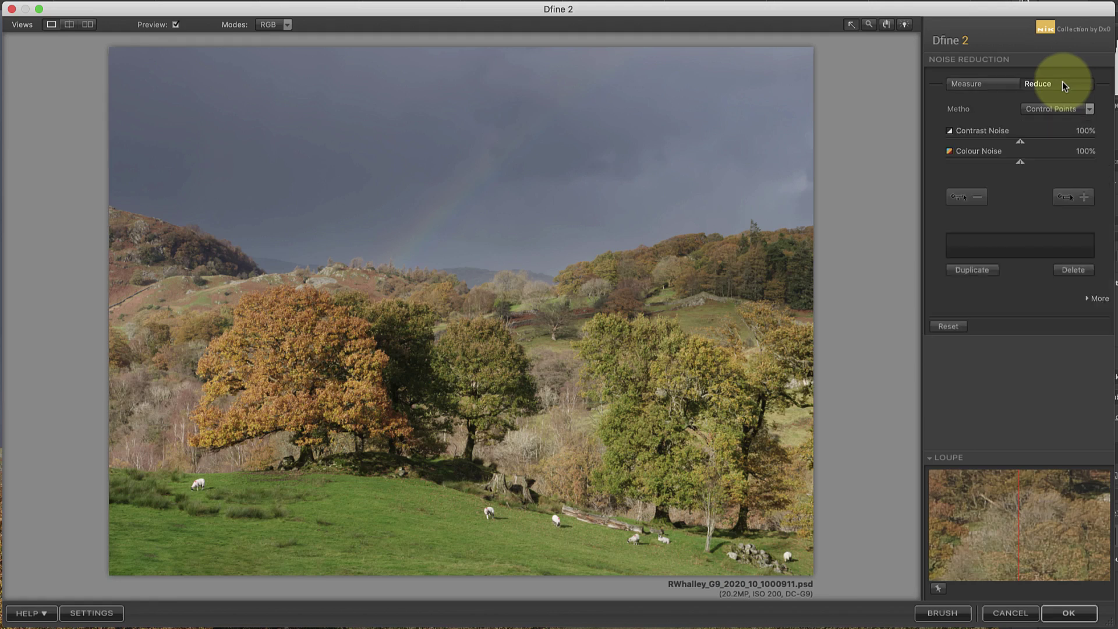
drag(1019, 141, 945, 137)
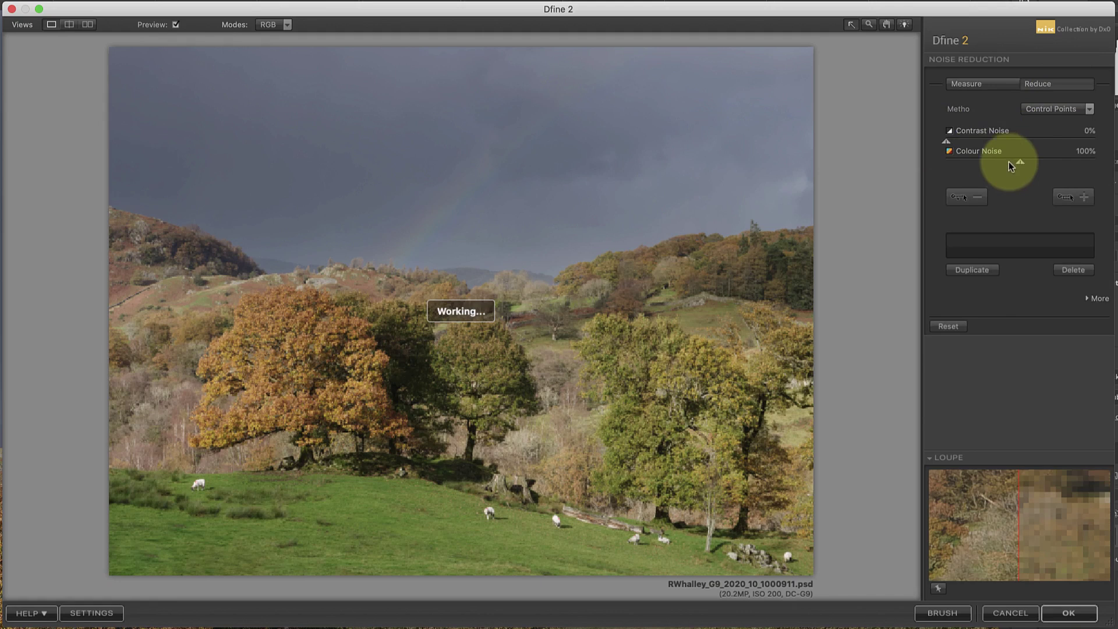
drag(1009, 164, 942, 164)
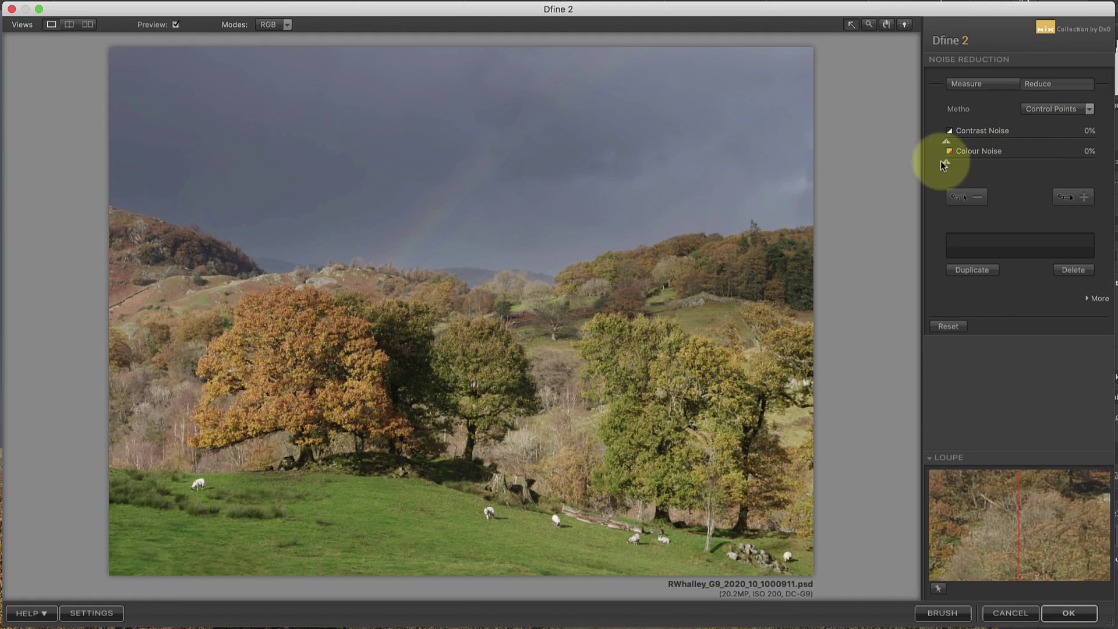
- Add a noise reduction control point in the upper-left sky and widen its area of effect
click(1085, 201)
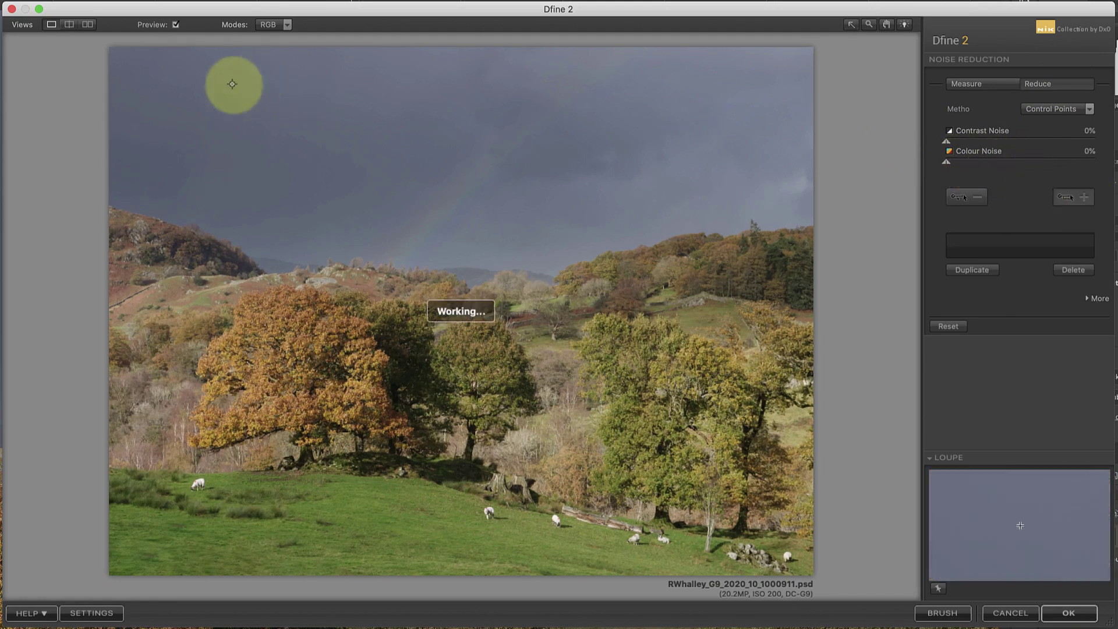
click(230, 156)
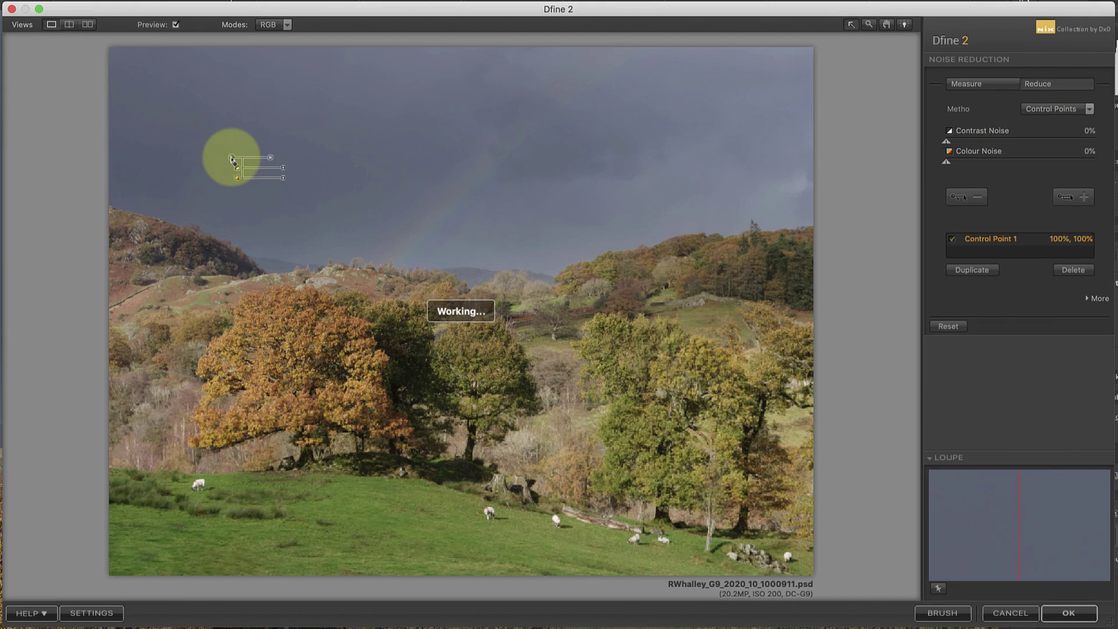
drag(273, 165, 756, 127)
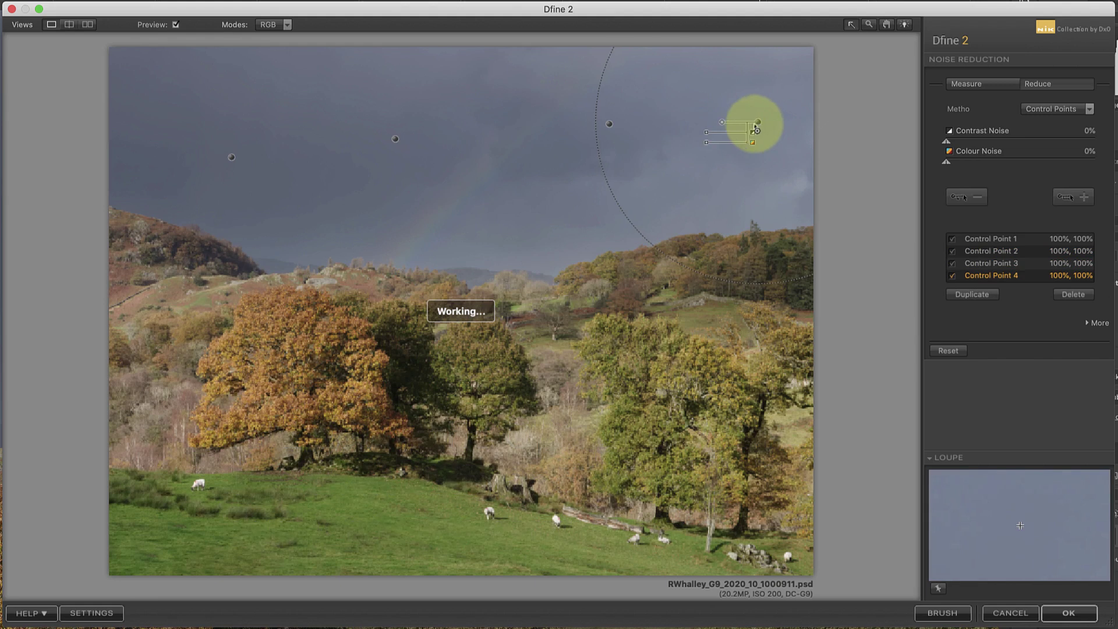
- Preview the Contrast Noise Mask and set Control Point 4's contrast noise reduction to 110%
click(213, 122)
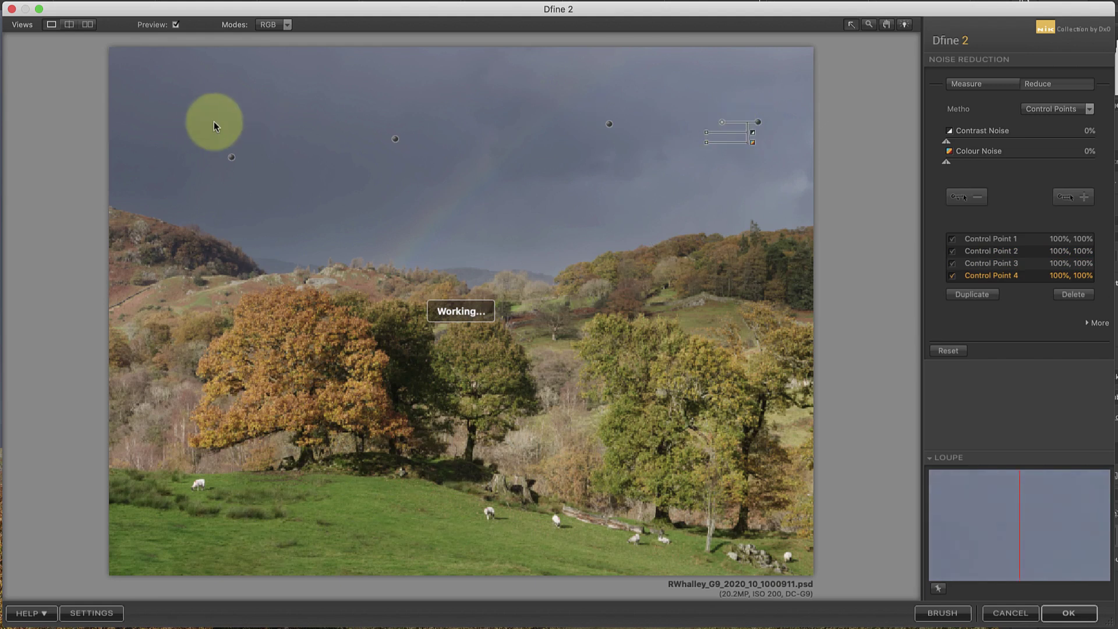
click(285, 26)
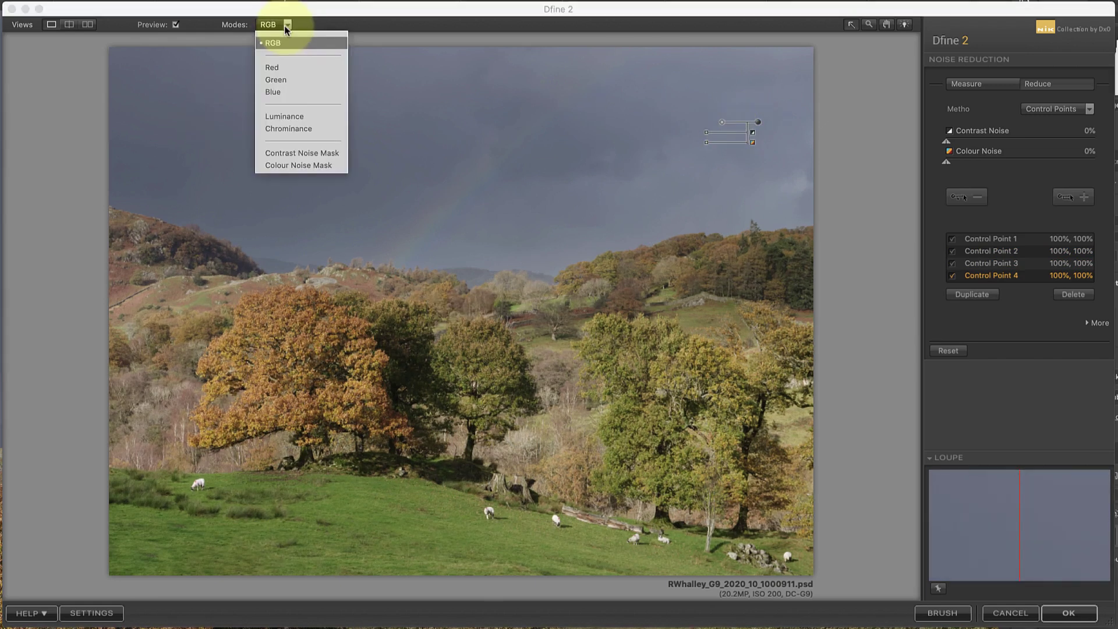
click(323, 151)
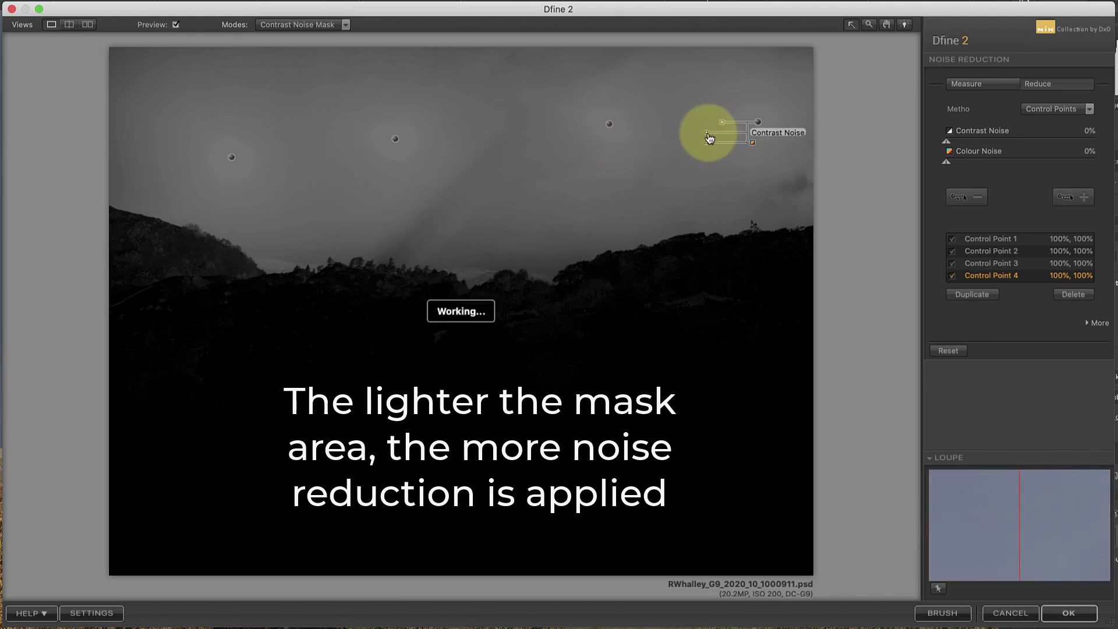
mouse_move(709, 138)
mouse_down()
mouse_move(732, 138)
mouse_move(679, 138)
mouse_move(706, 138)
mouse_up()
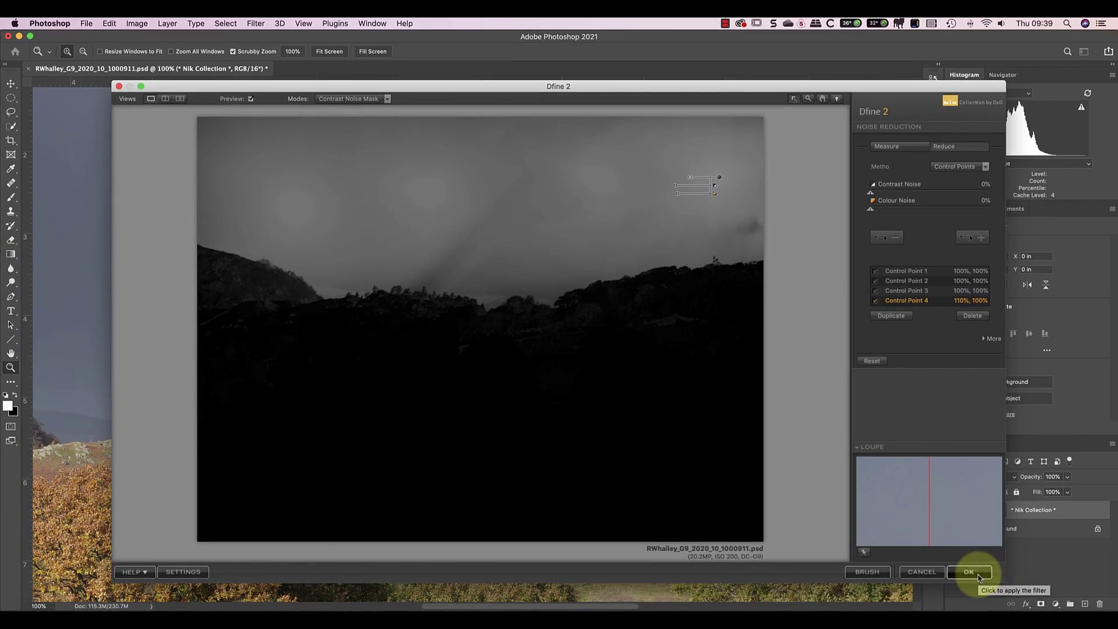
- Apply Dfine 2 and duplicate the resulting Dfine 2 layer as 'Nik Editing'
click(970, 572)
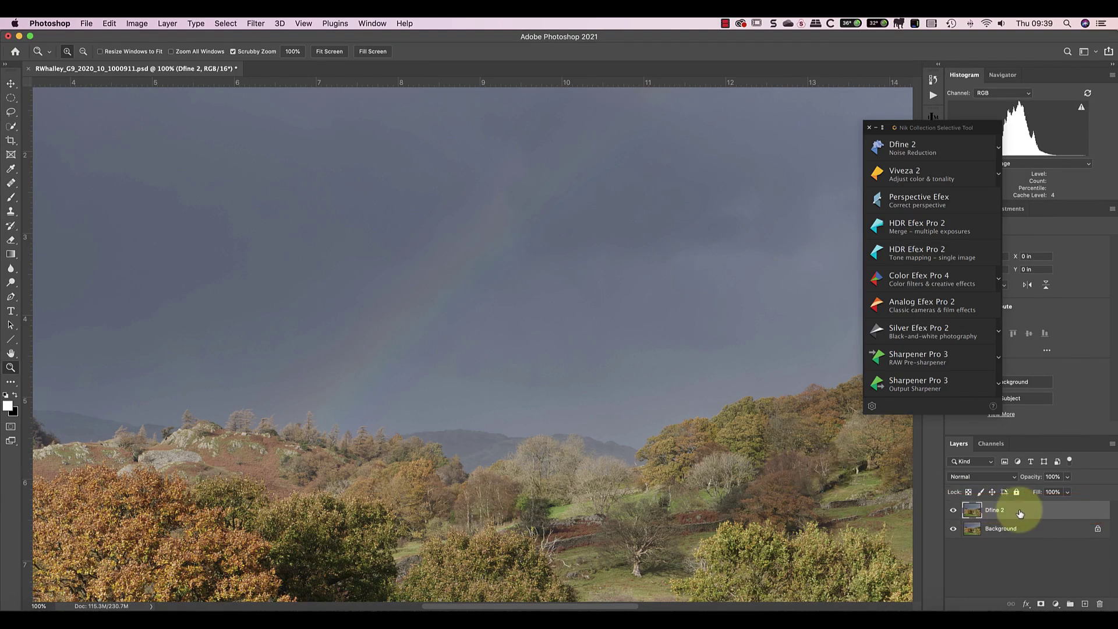
right_click(1020, 513)
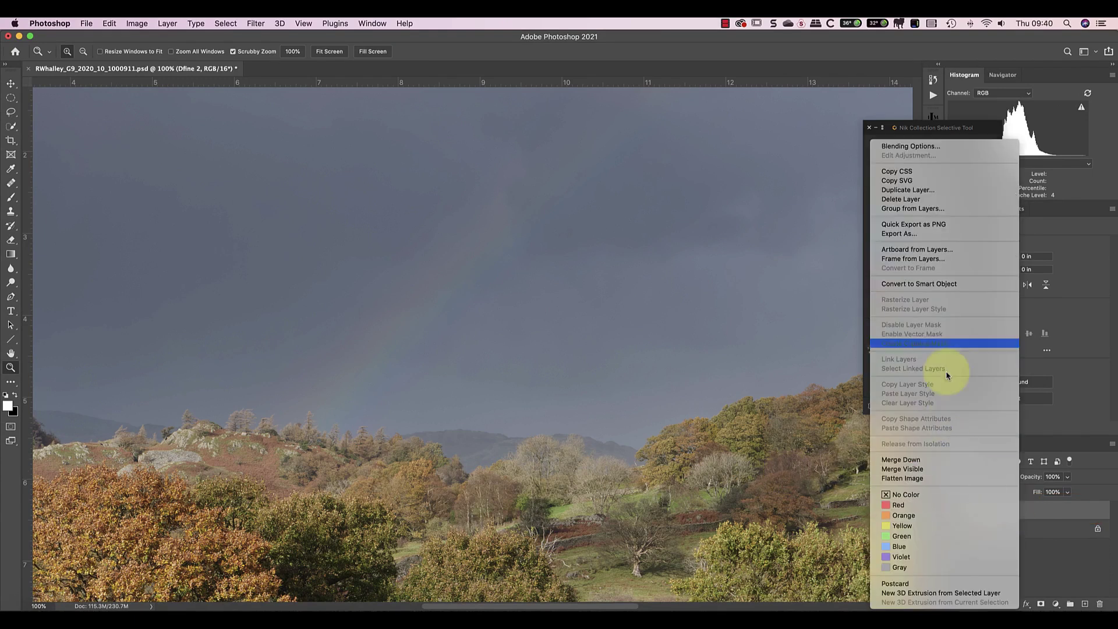
click(926, 190)
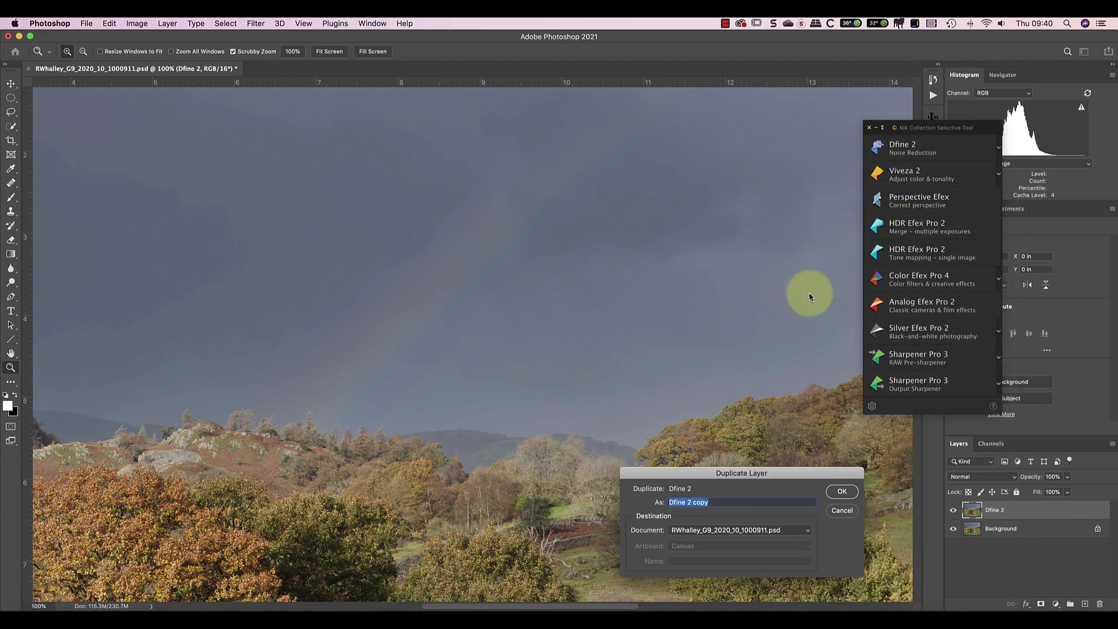
text(Nik Editing)
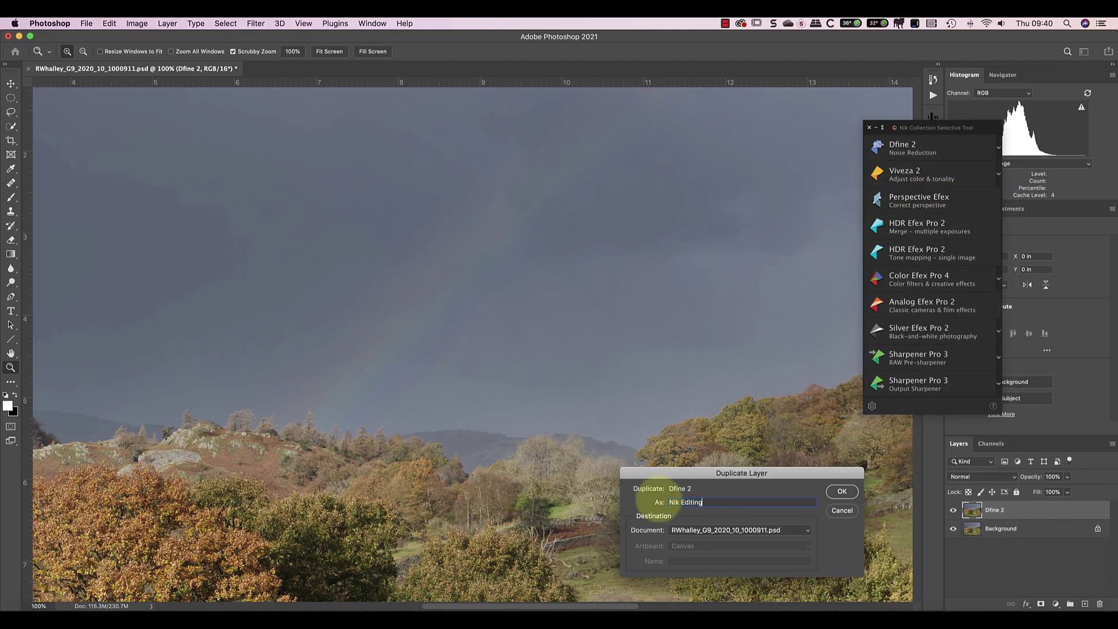
click(839, 491)
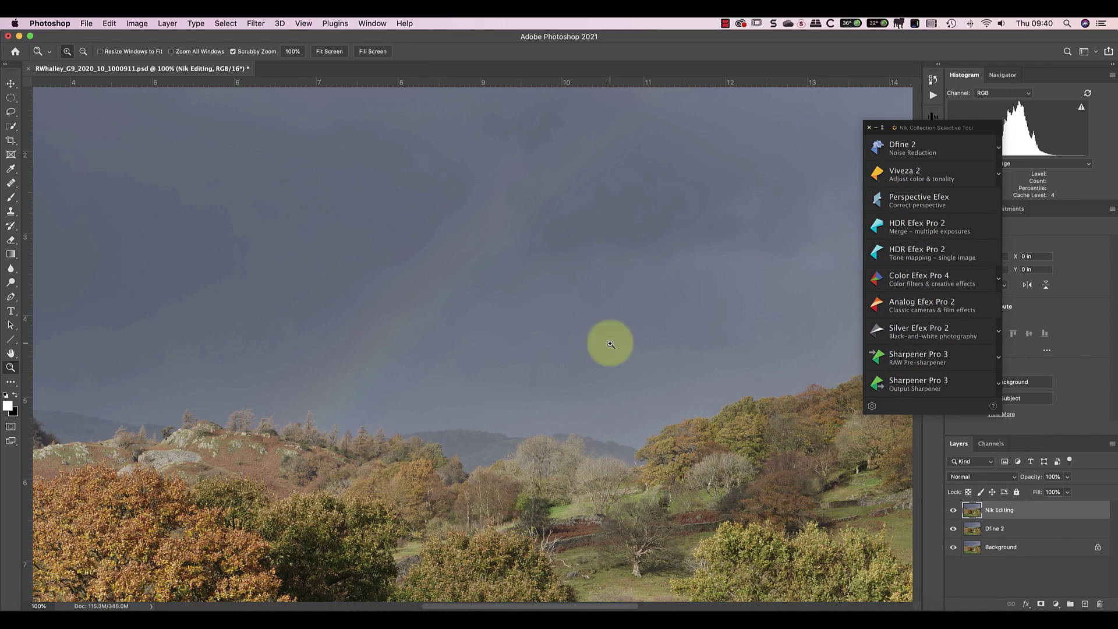
- Convert the Nik Editing layer to a smart object with Filter > Convert for Smart Filters
click(256, 23)
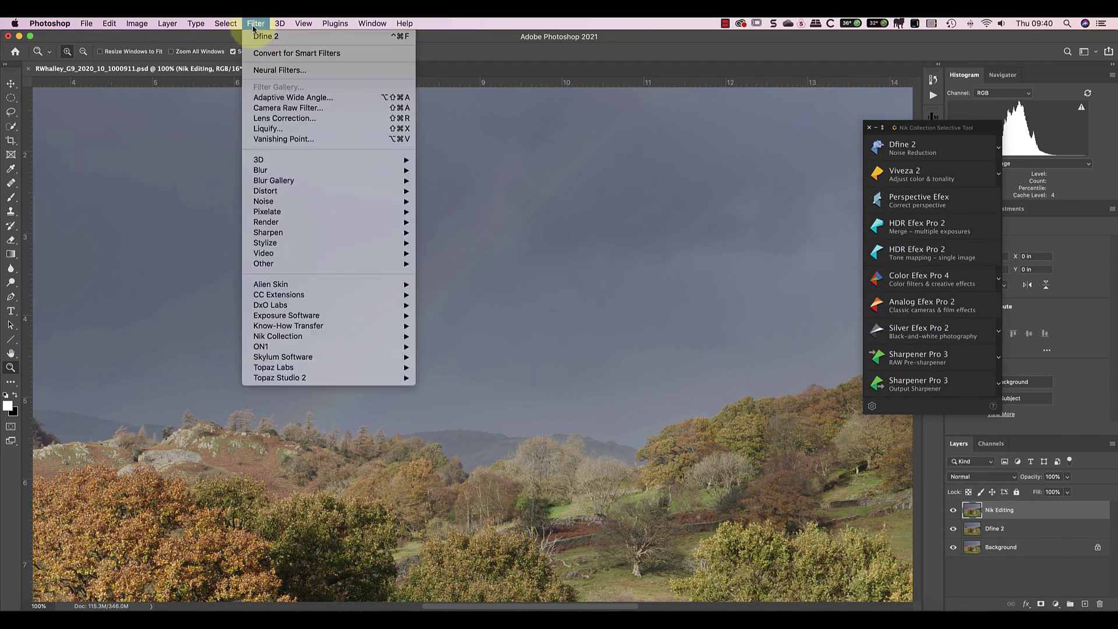
click(289, 54)
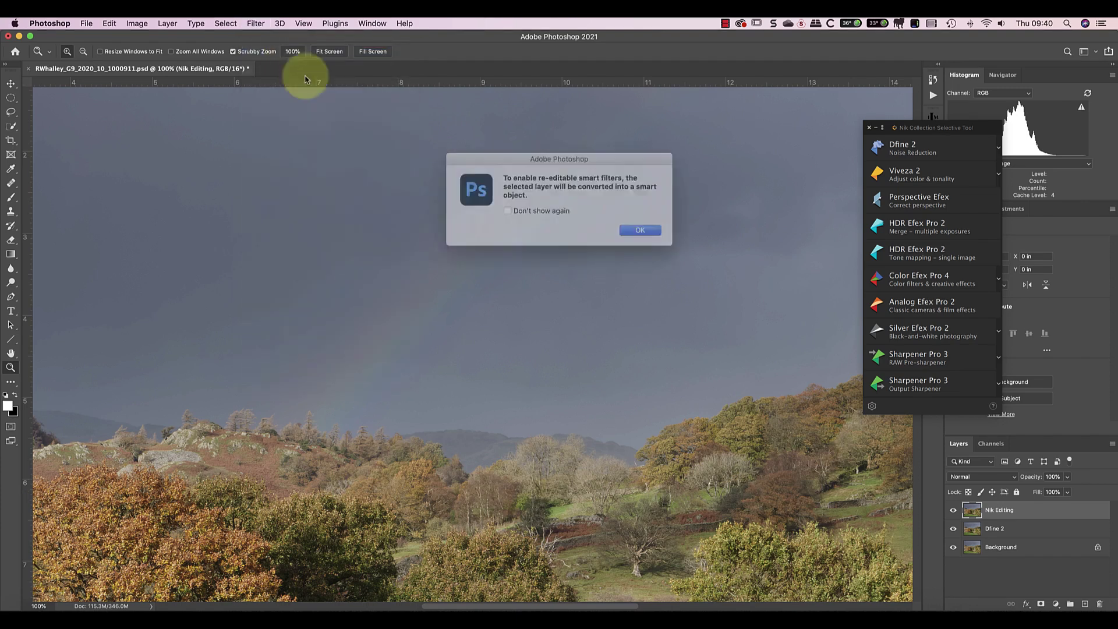
click(641, 232)
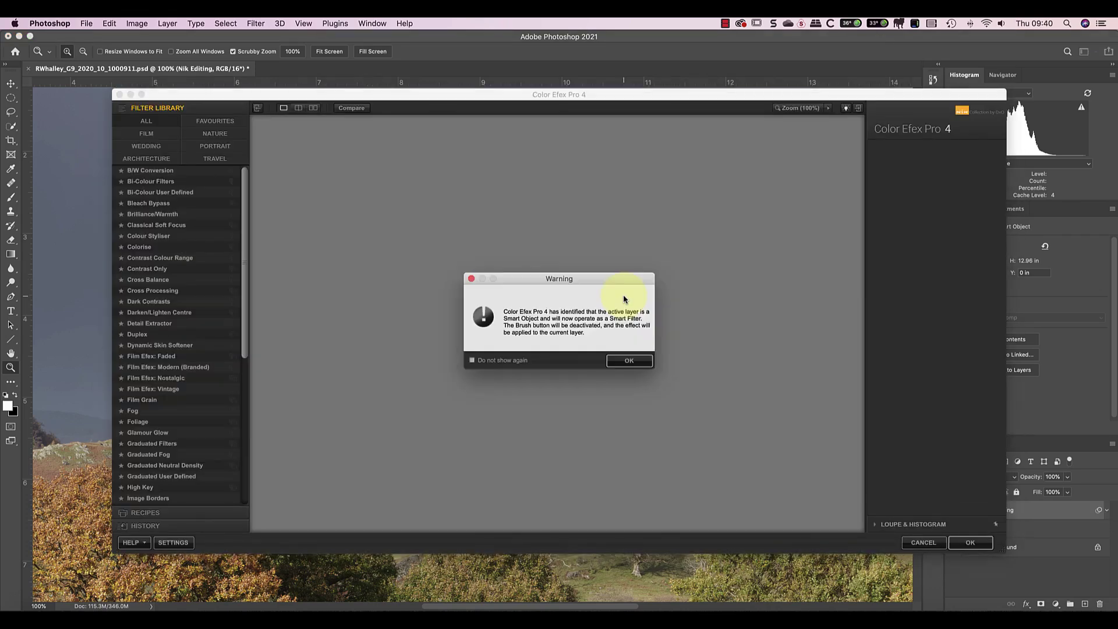
- Dismiss the smart object warning and add Pro Contrast with Correct Colour Cast at 100%
click(629, 361)
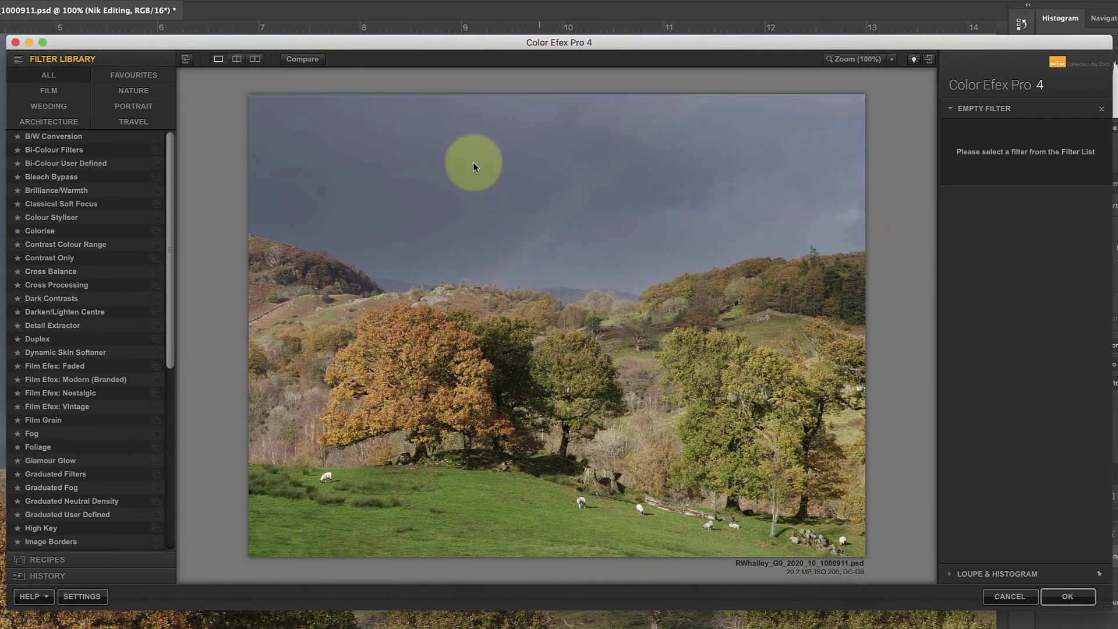
drag(170, 159, 159, 421)
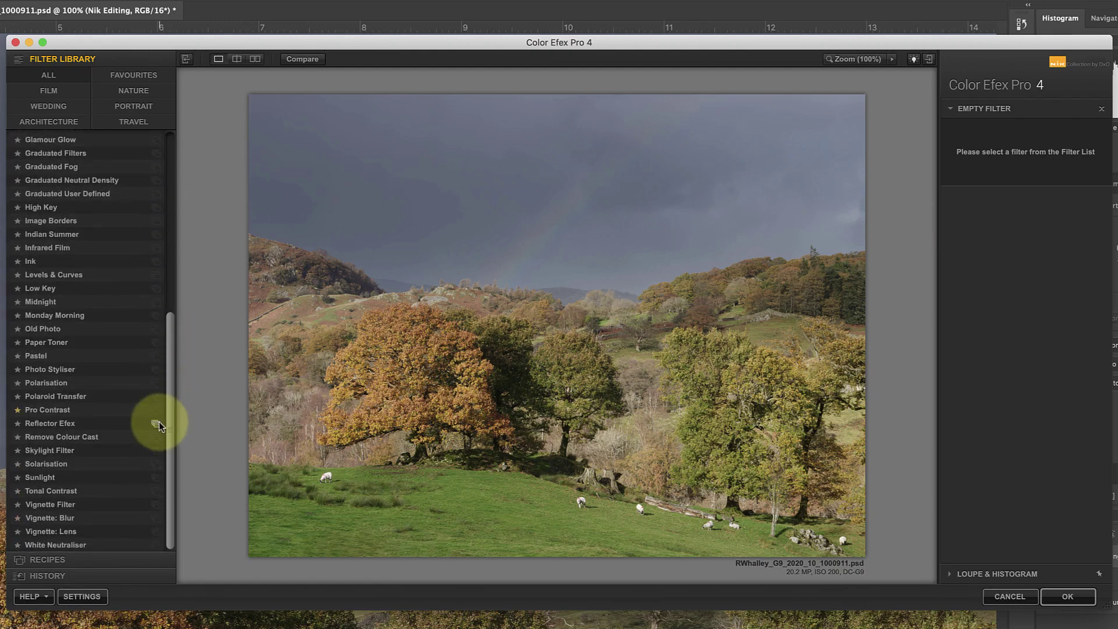
click(40, 413)
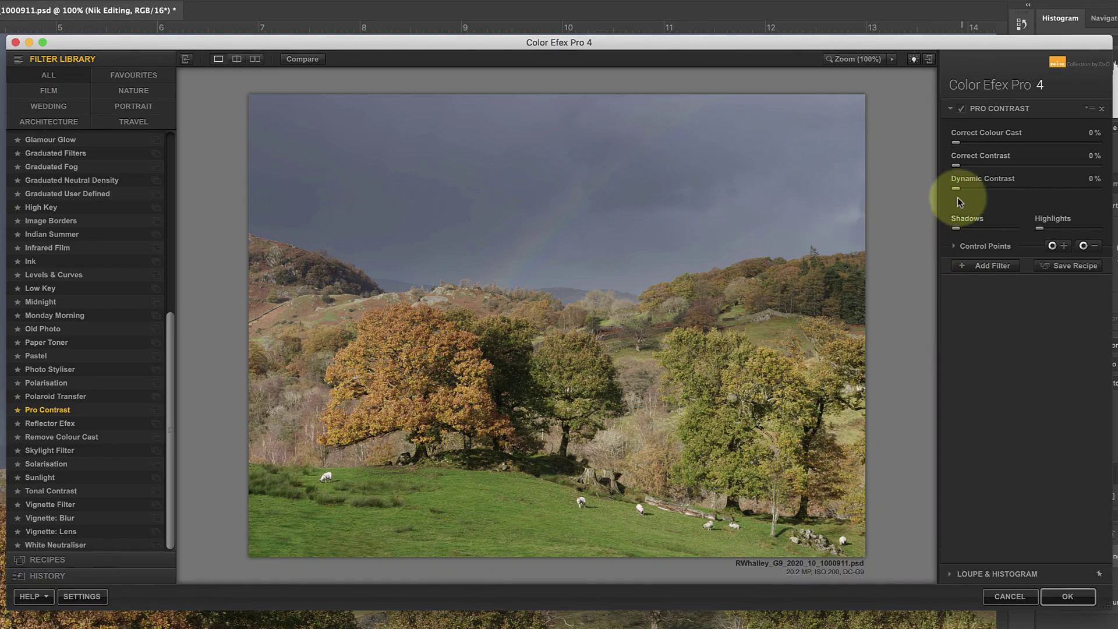
drag(954, 143, 1101, 144)
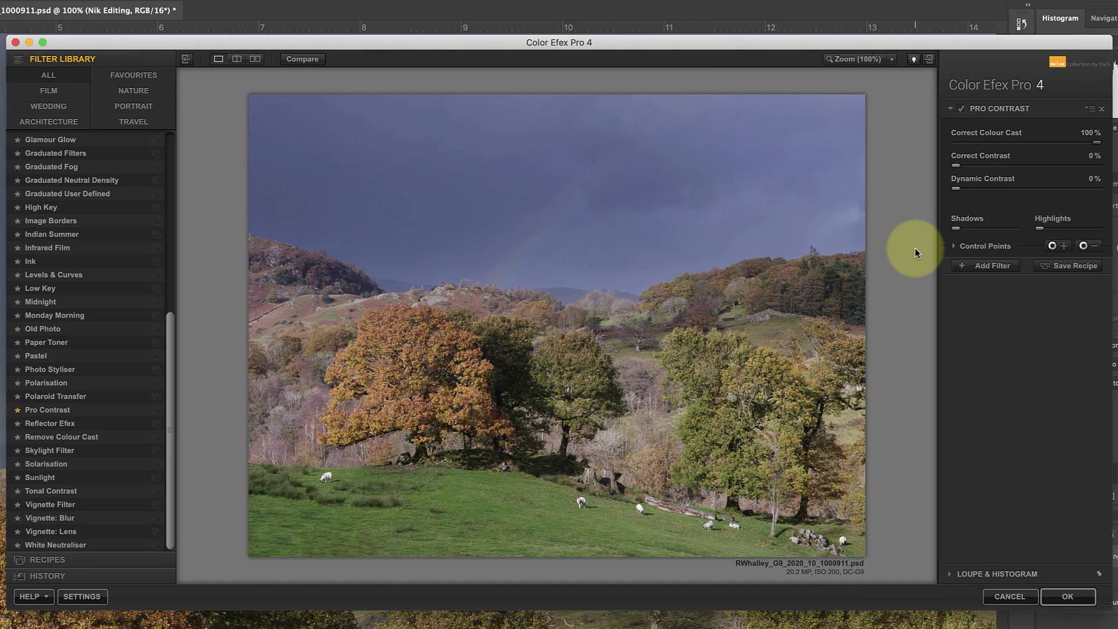
- Place three Pro Contrast control points across the left, middle and right sky
click(1053, 247)
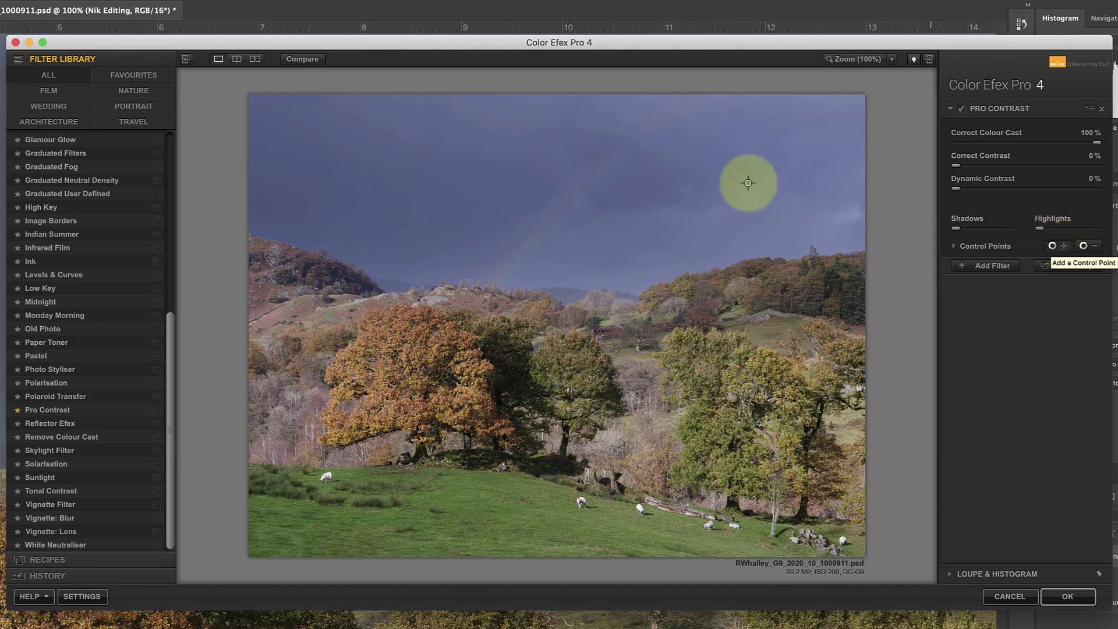
click(372, 167)
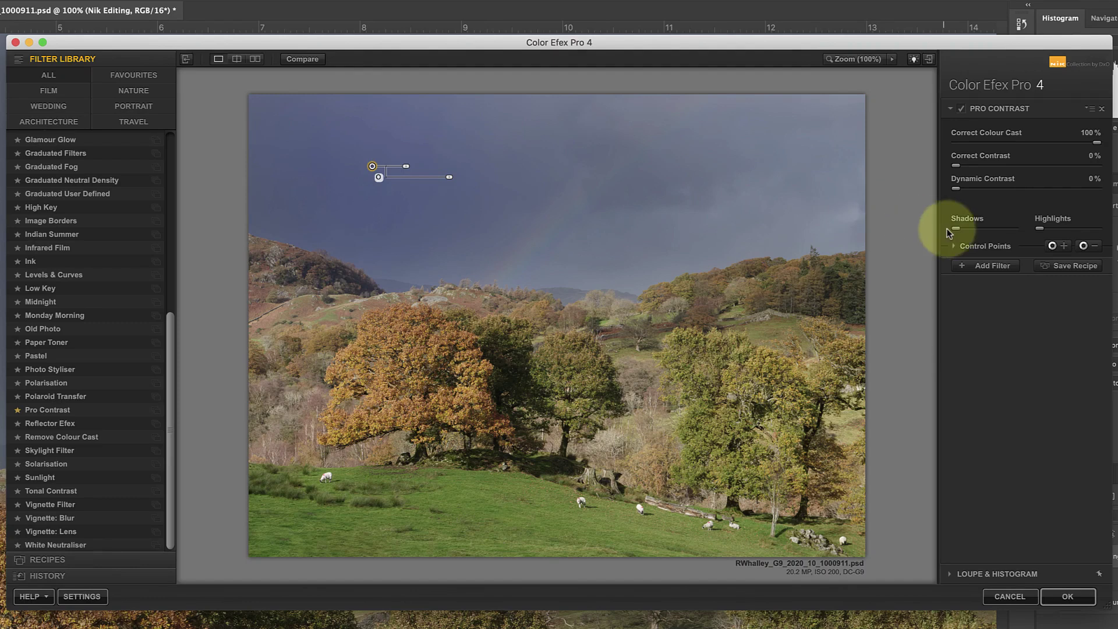
click(645, 185)
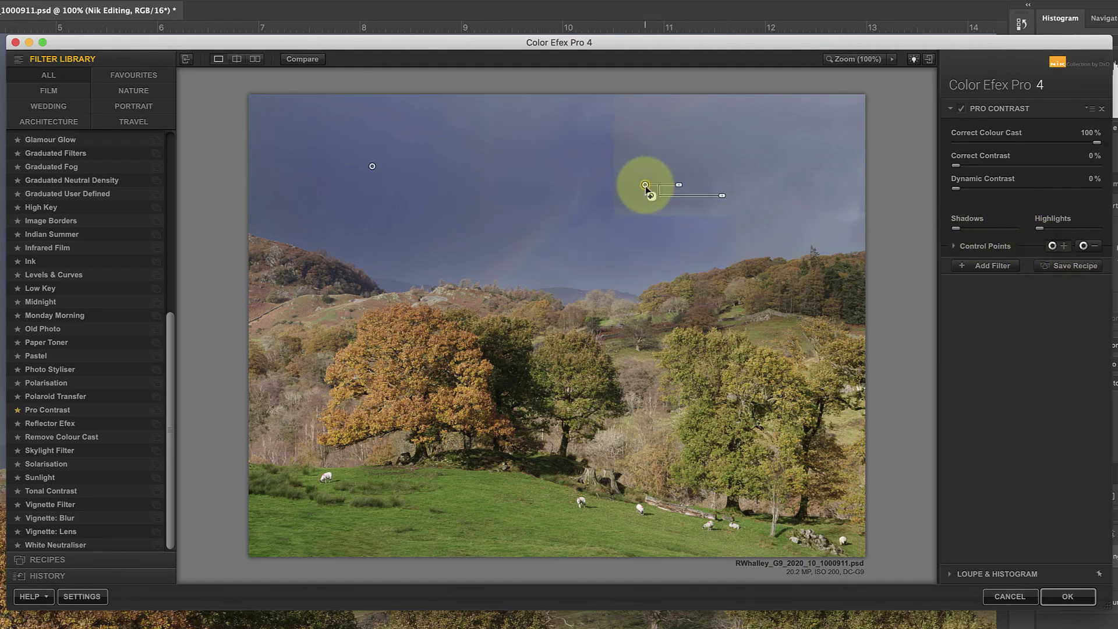
click(1053, 246)
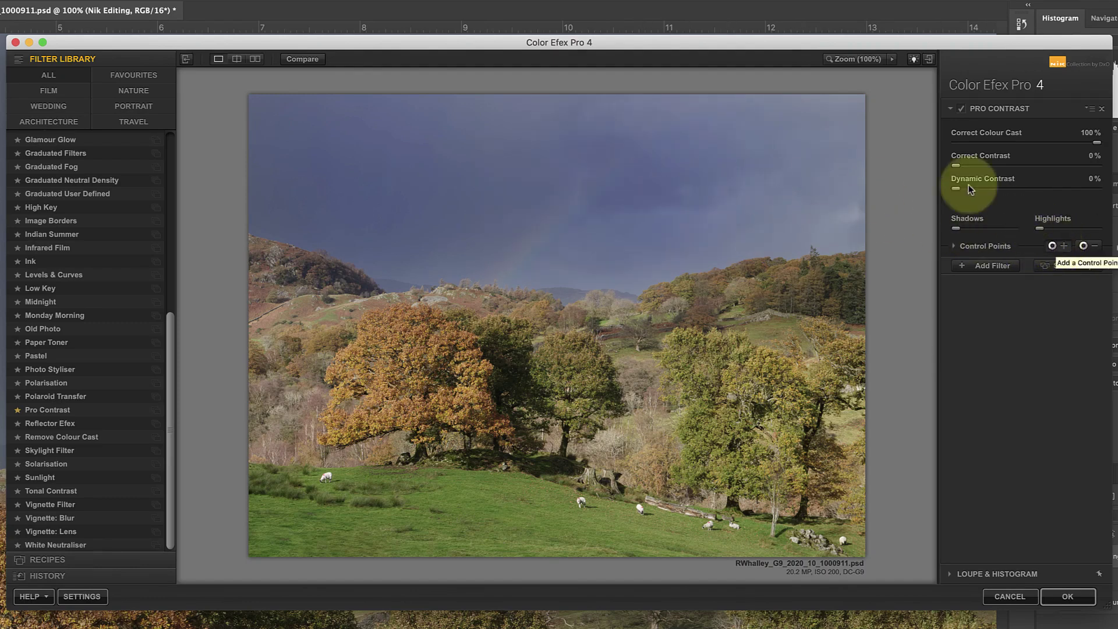
click(826, 146)
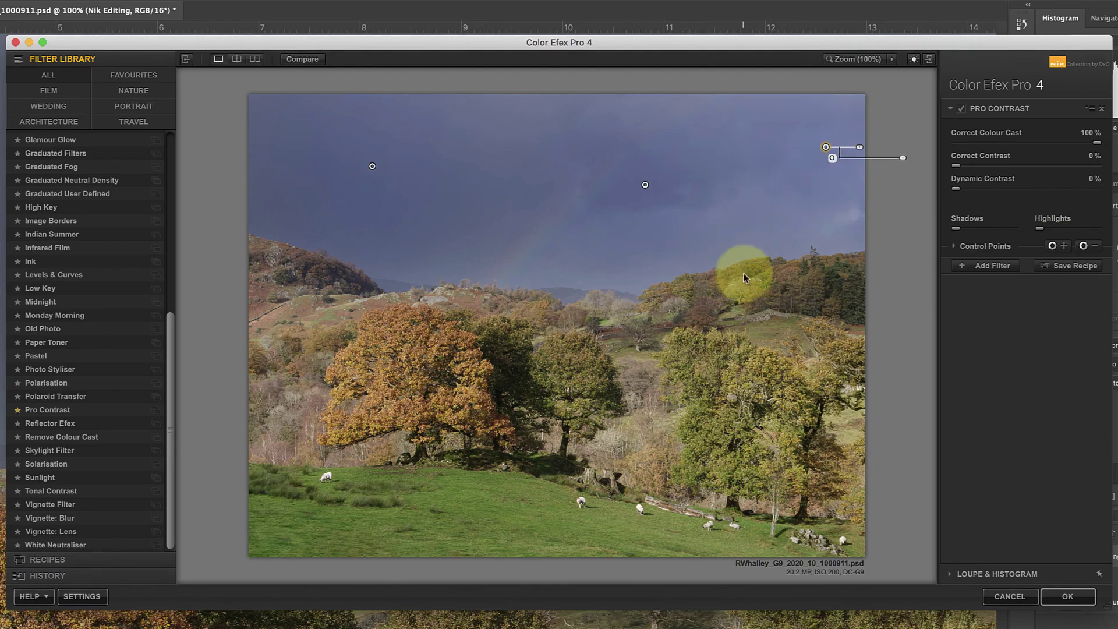
- Expand the control point list and toggle Show Mask on and off to check the sky coverage
click(952, 246)
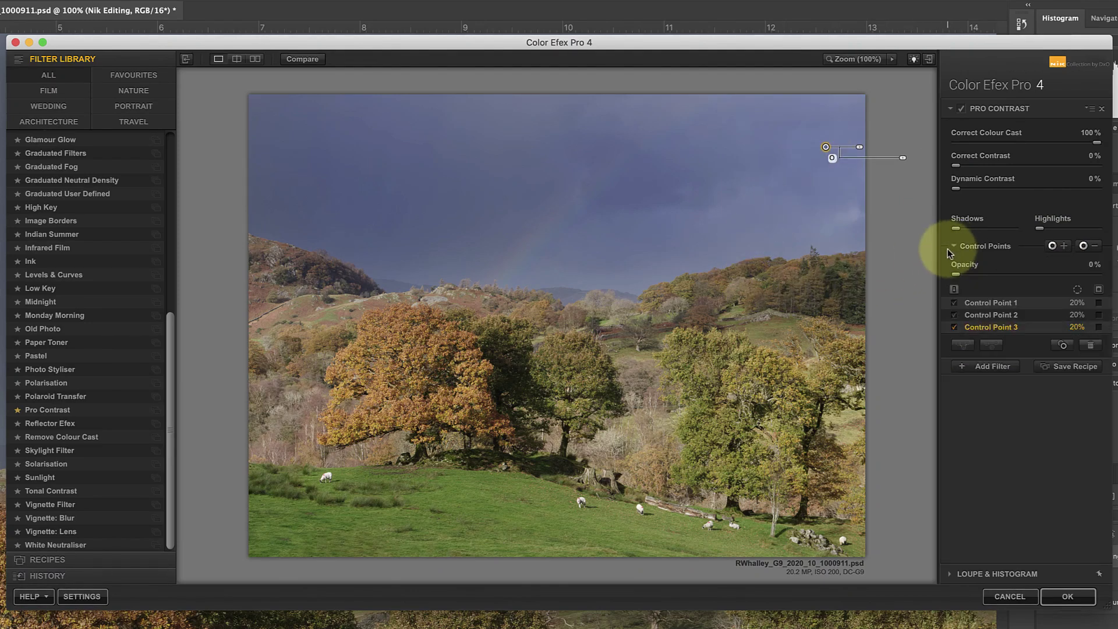
click(1099, 289)
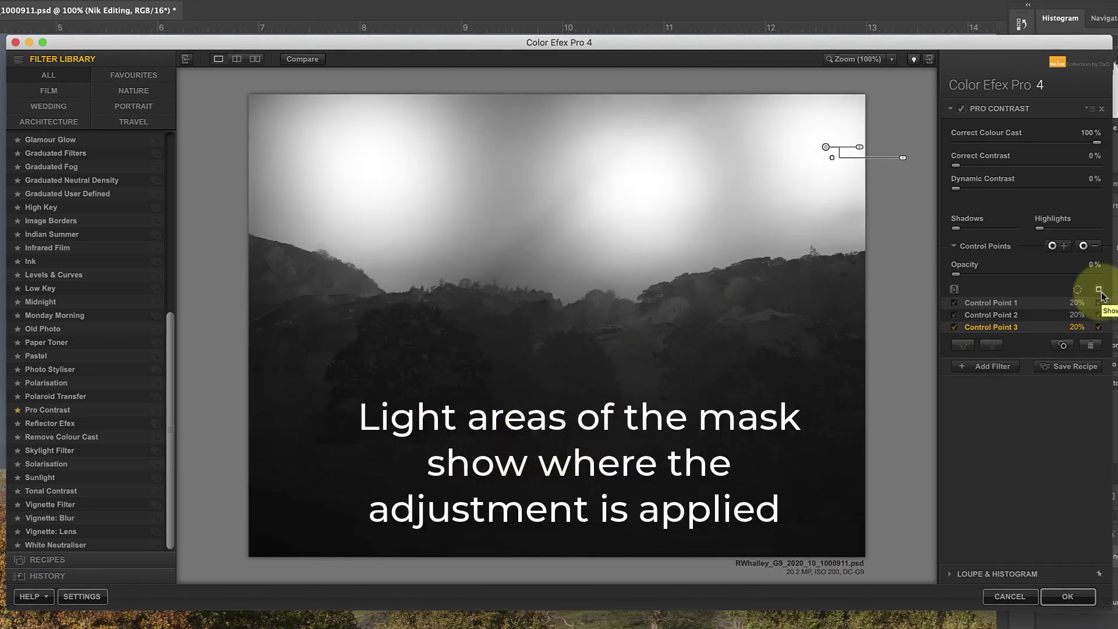
click(1101, 291)
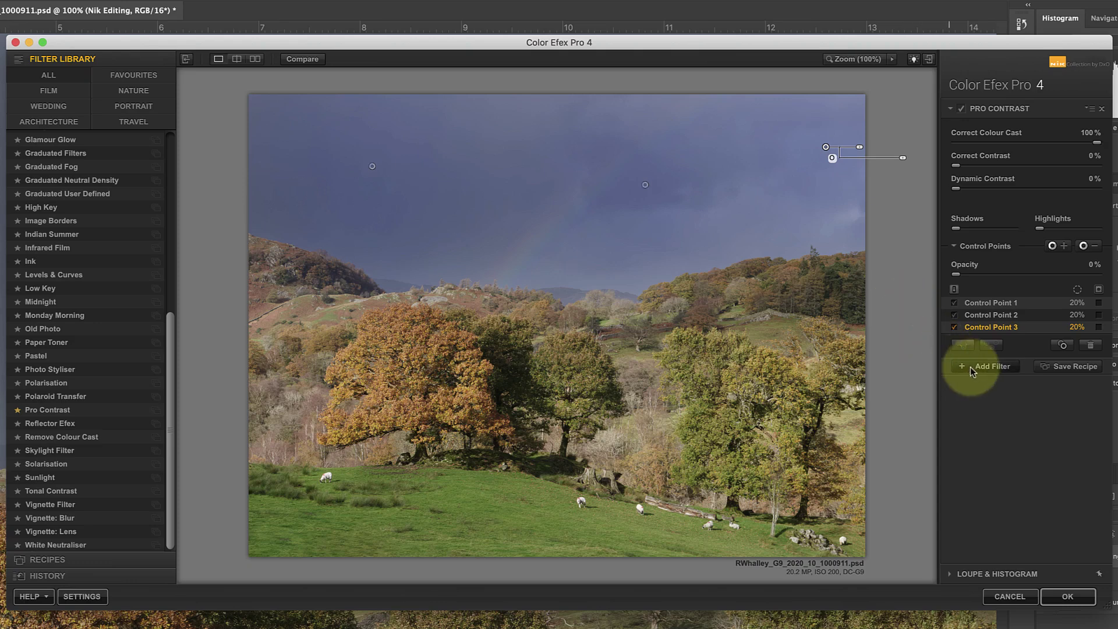
- Stack a second Pro Contrast with Correct Contrast 20%, Dynamic Contrast 50%, then zoom onto the rainbow
click(986, 368)
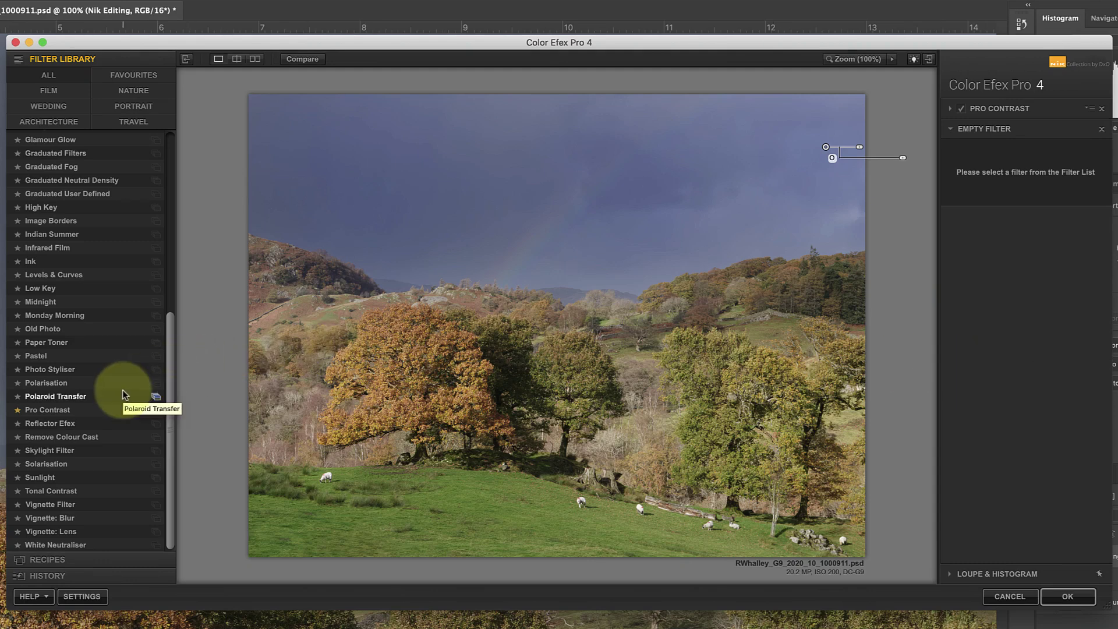
click(92, 409)
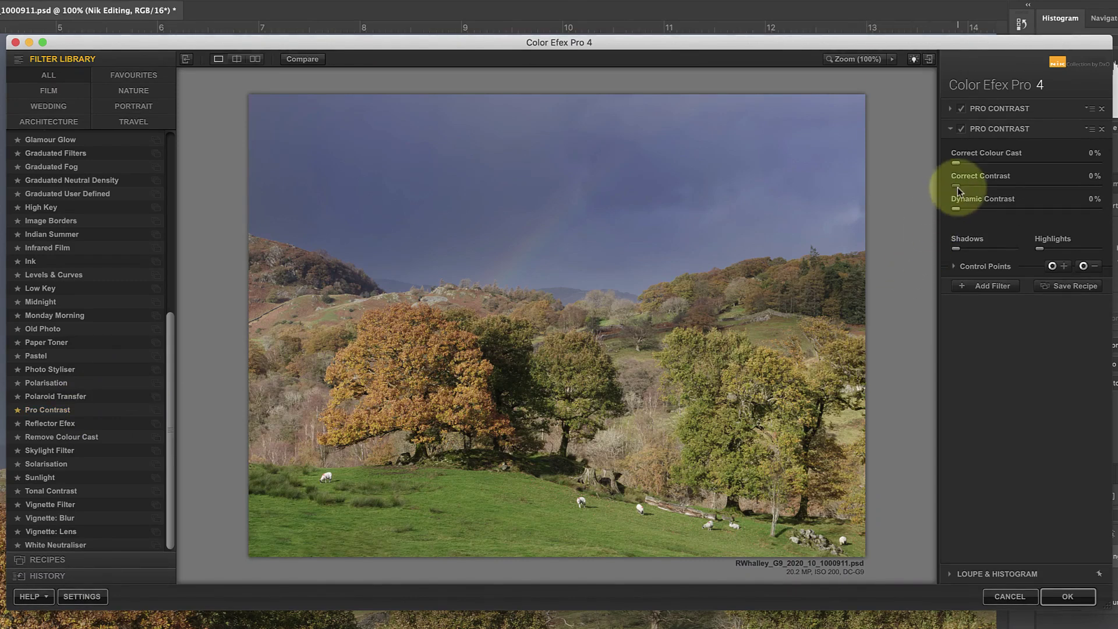
mouse_move(967, 187)
mouse_down()
mouse_move(988, 186)
mouse_move(966, 209)
mouse_move(1026, 208)
mouse_move(985, 190)
mouse_up()
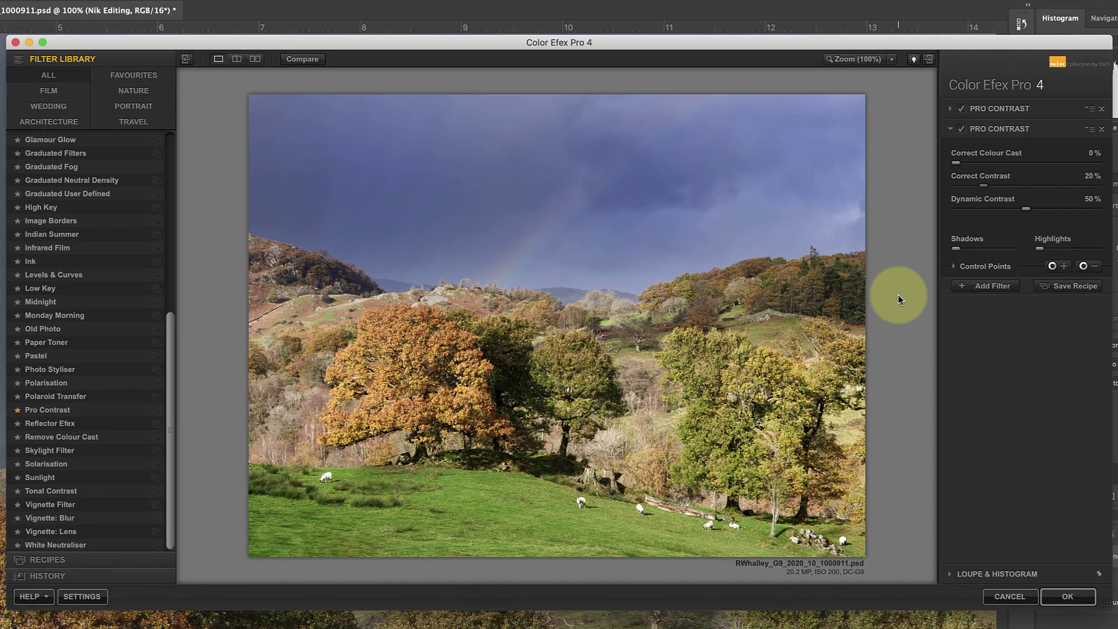
click(842, 59)
mouse_move(885, 139)
mouse_down()
mouse_move(881, 127)
mouse_move(893, 121)
mouse_move(894, 132)
mouse_up()
- Fit the image, add an enlarged left-sky control point, shrink the middle one and raise the left one
click(867, 59)
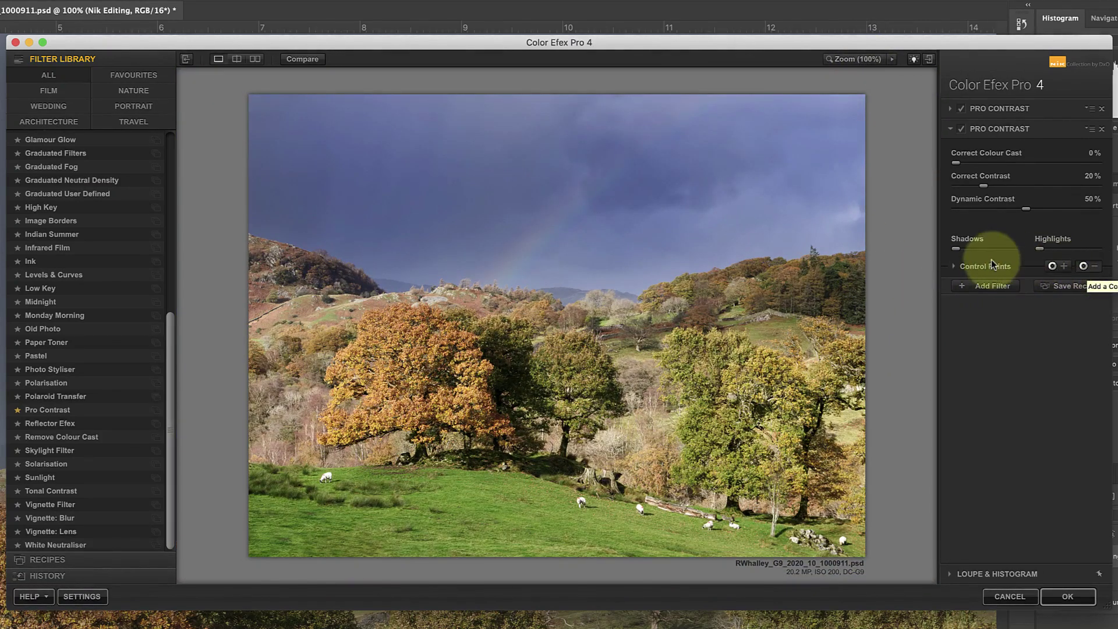
click(412, 194)
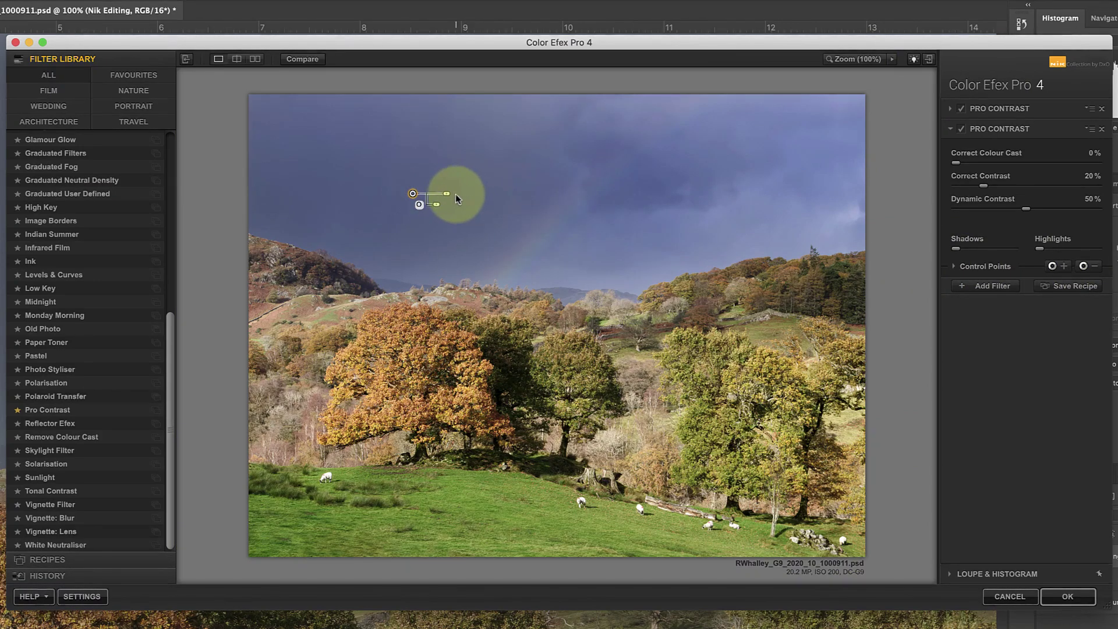
drag(446, 194, 860, 165)
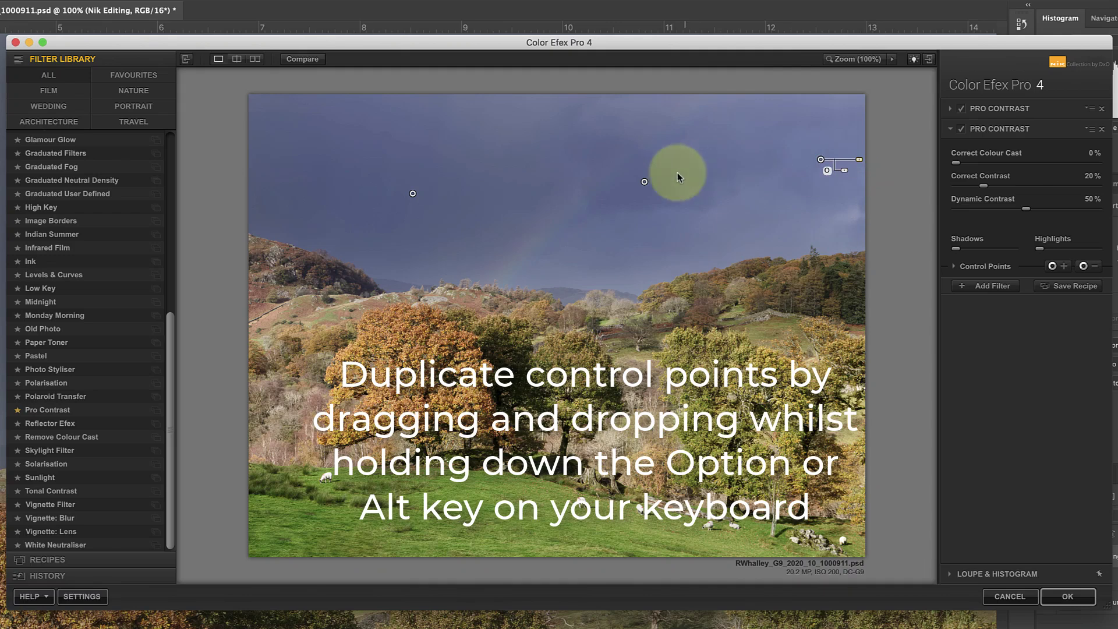
click(643, 185)
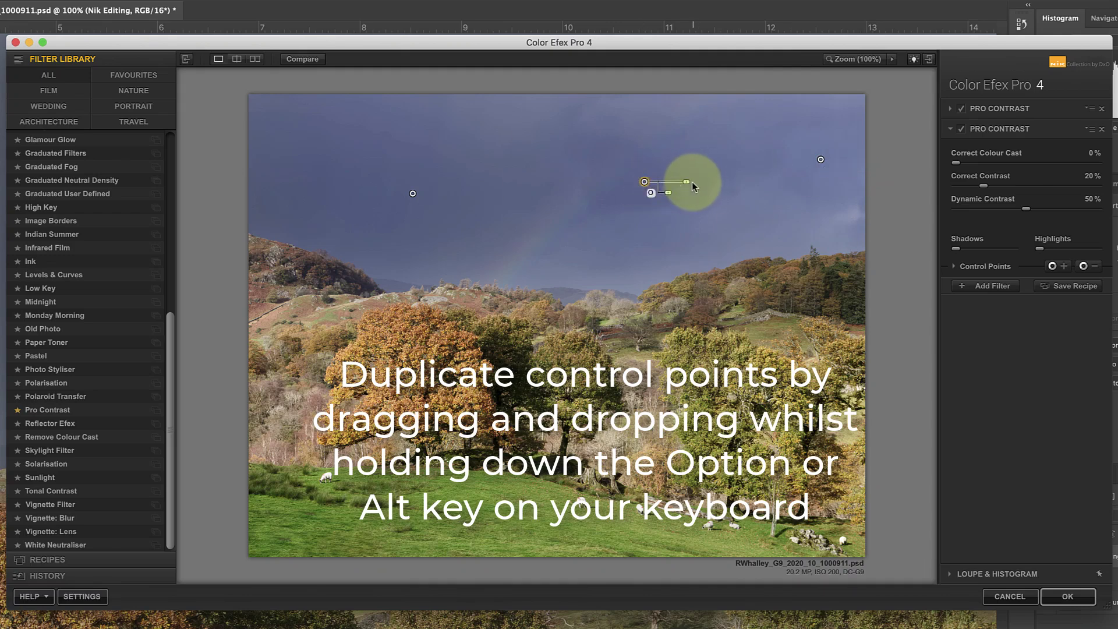
drag(692, 185, 683, 182)
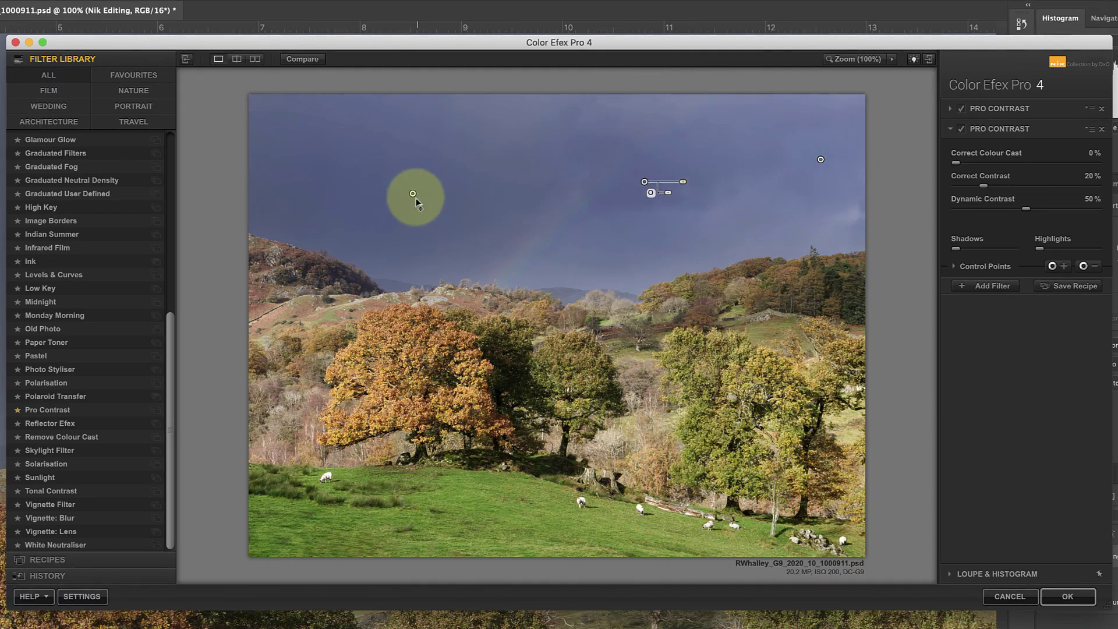
drag(416, 198, 443, 184)
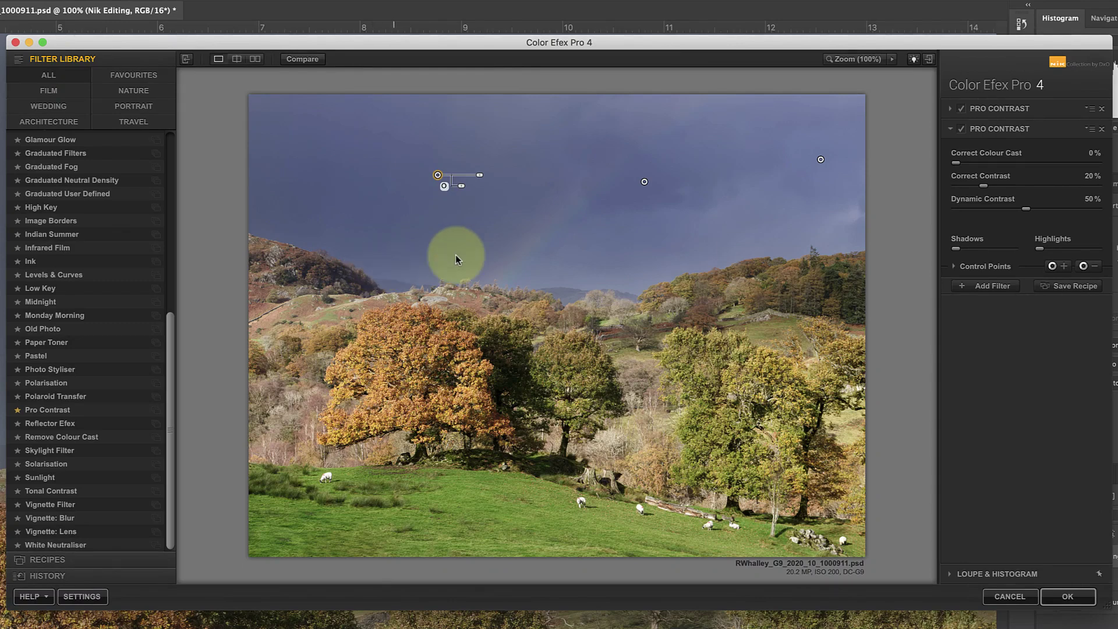
- Raise the middle and right sky control points to 30% opacity, also tweaking the left point
drag(461, 185, 472, 189)
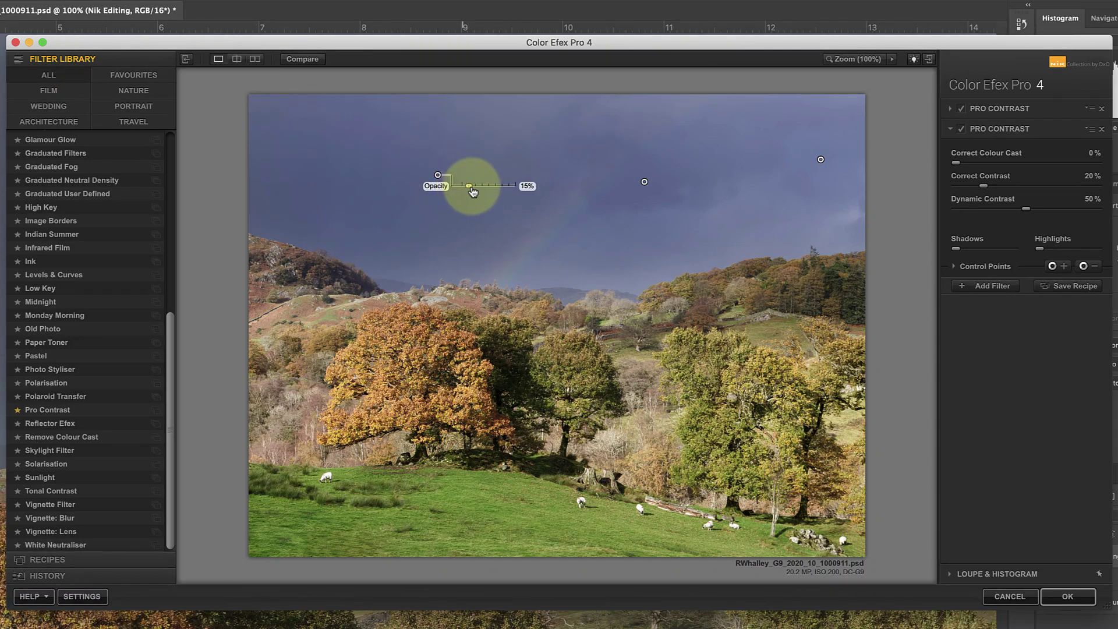
click(644, 183)
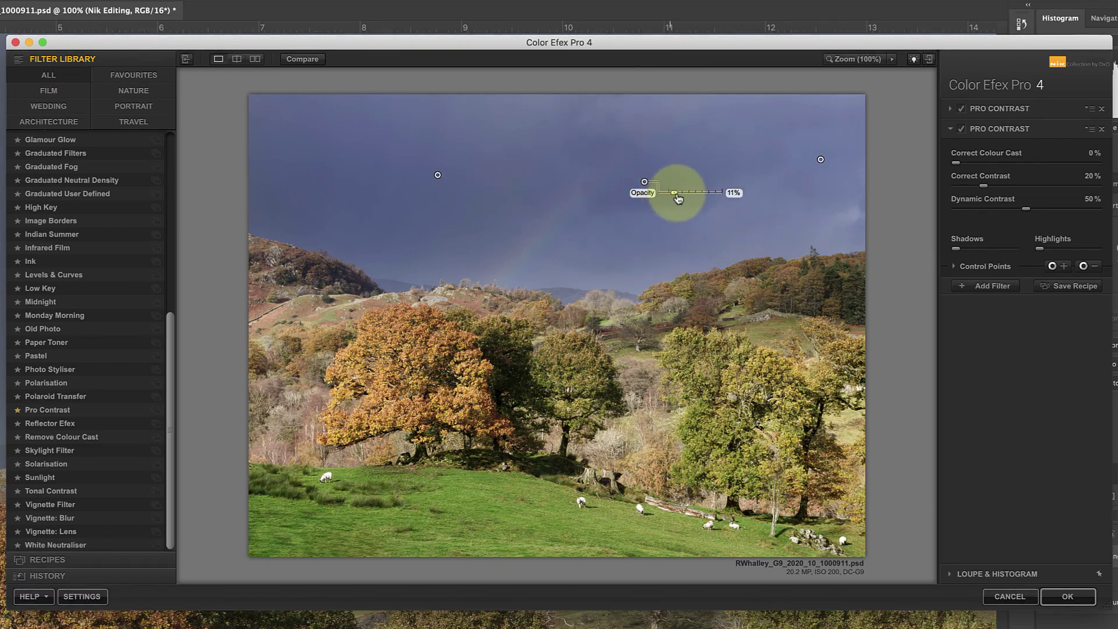
drag(678, 199, 688, 200)
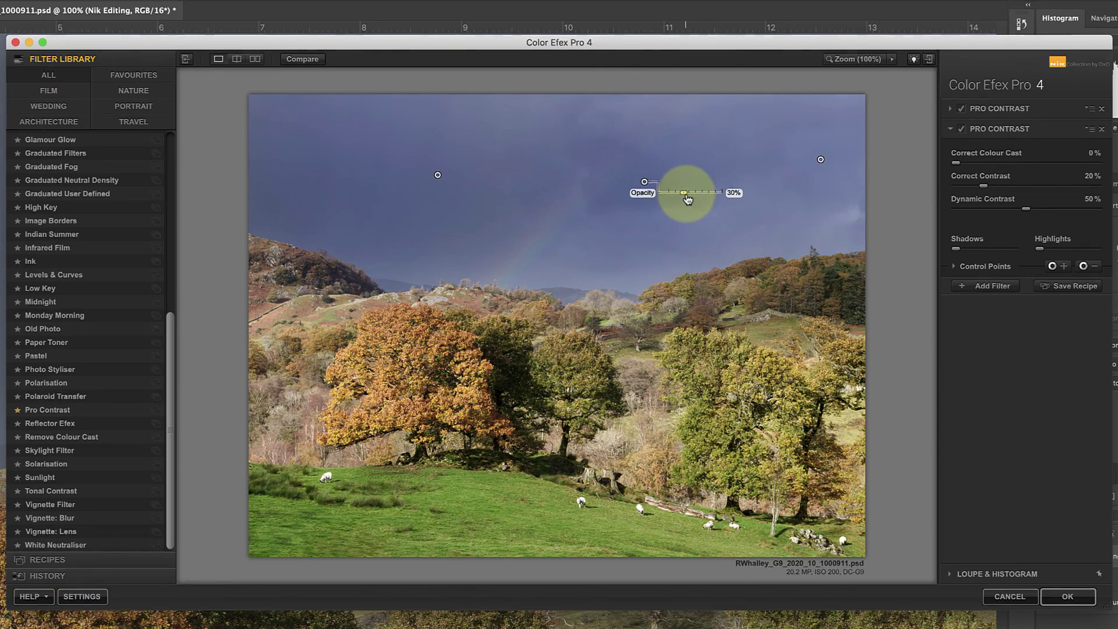
click(821, 161)
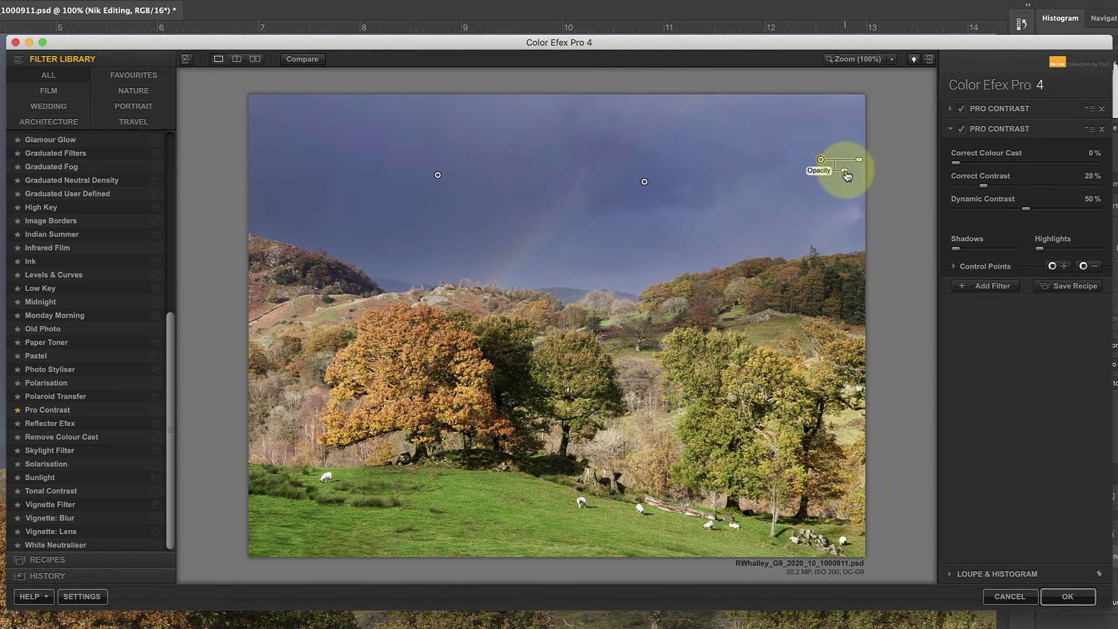
drag(847, 175, 863, 173)
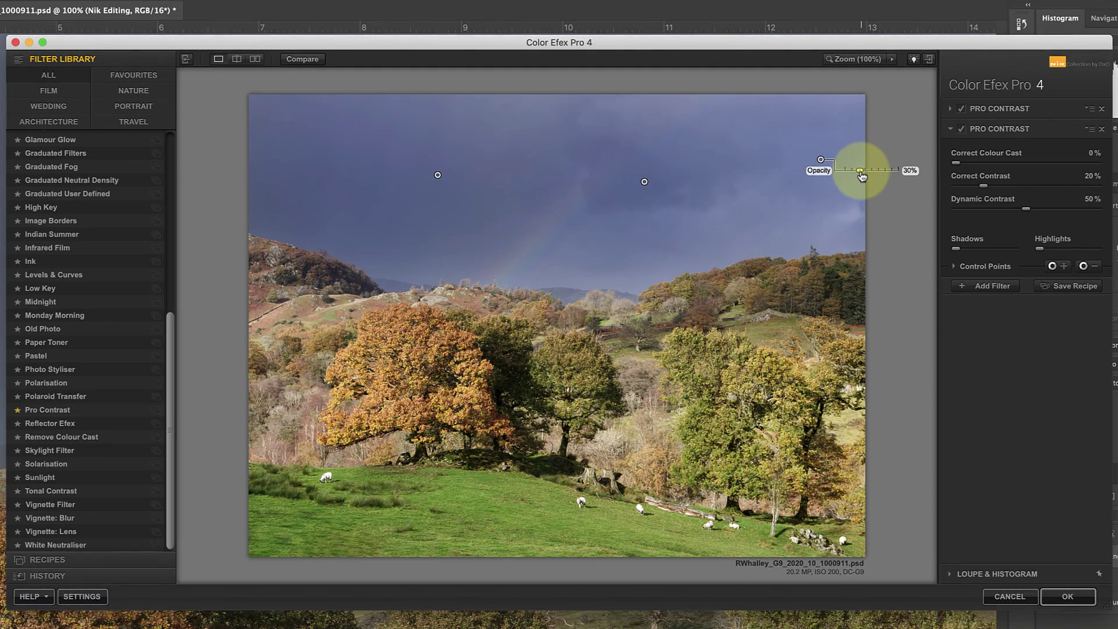
click(775, 281)
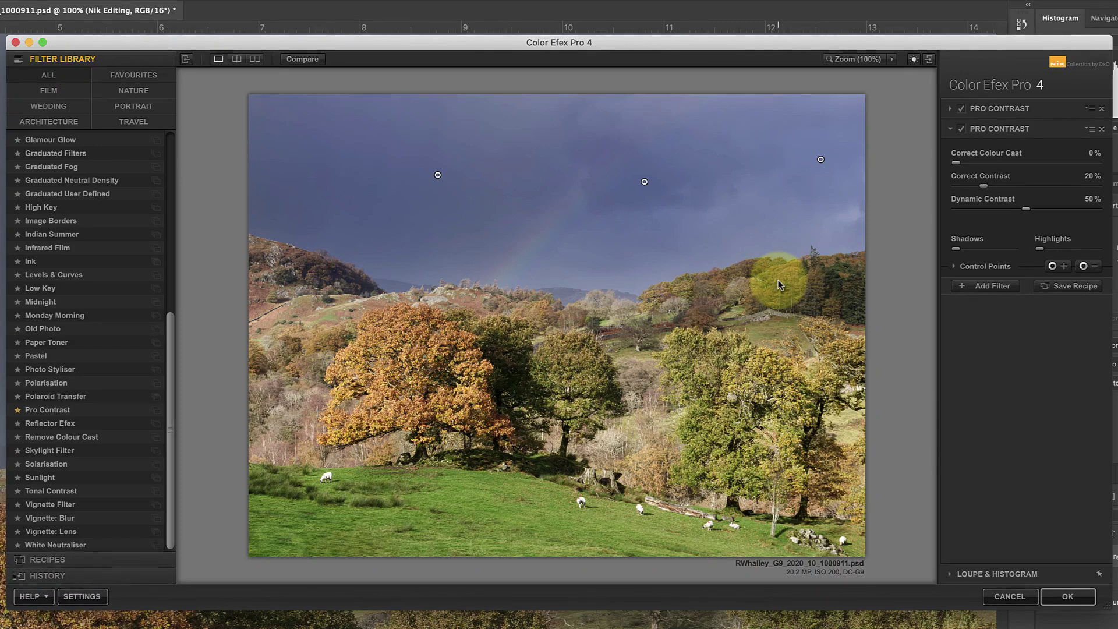
- Toggle Compare to check the sky edit against the original image
click(304, 60)
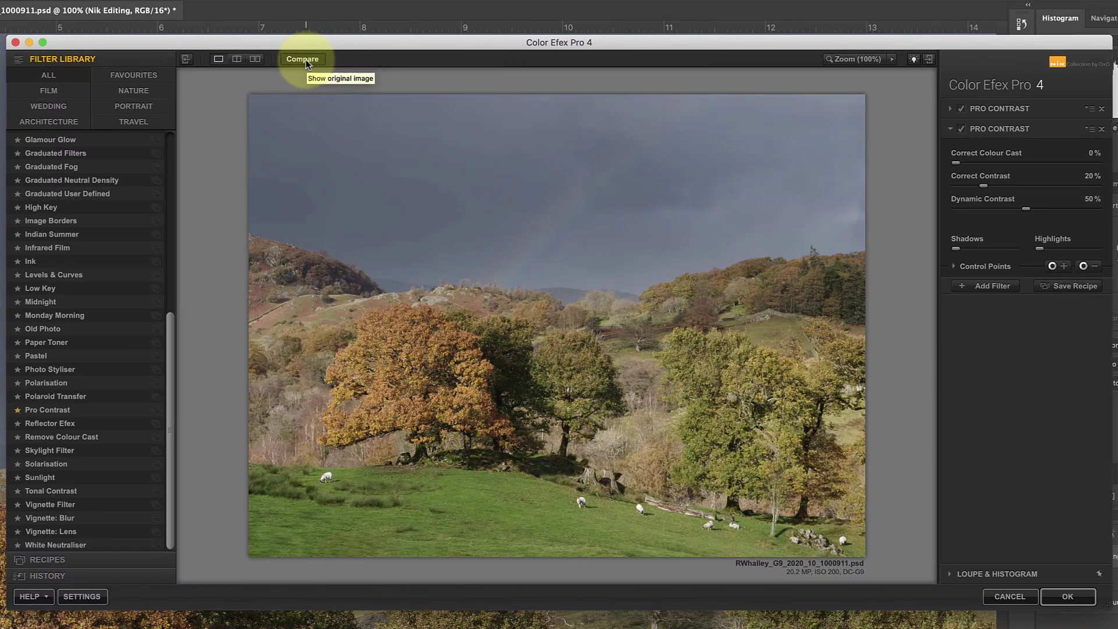
click(306, 59)
click(306, 60)
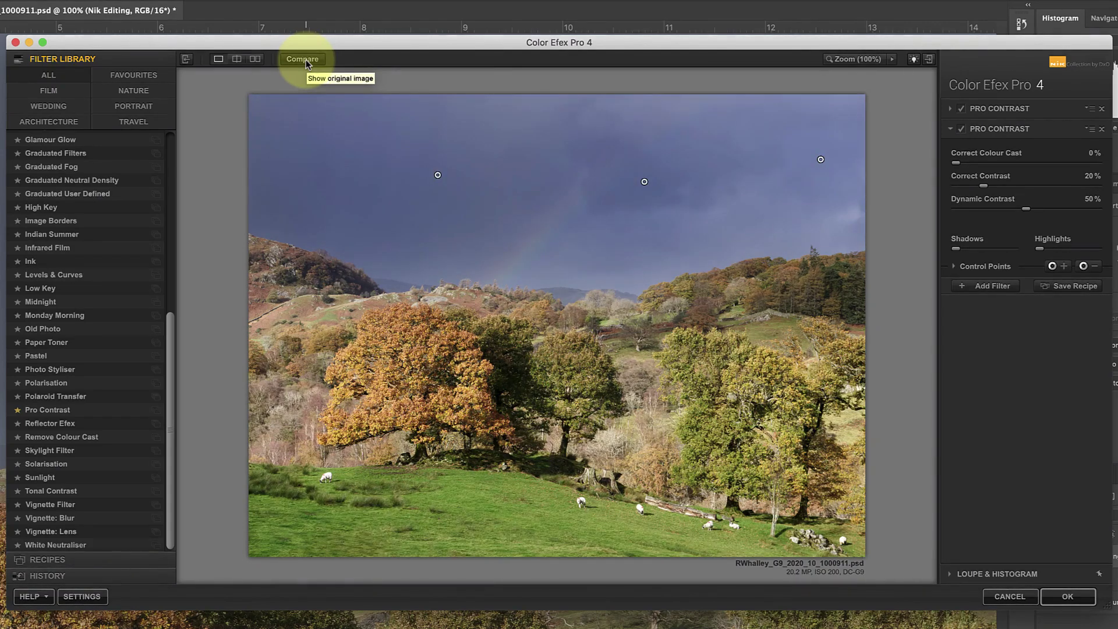
- Add Brilliance/Warmth as the third filter in the stack with Warmth at 100%
click(980, 285)
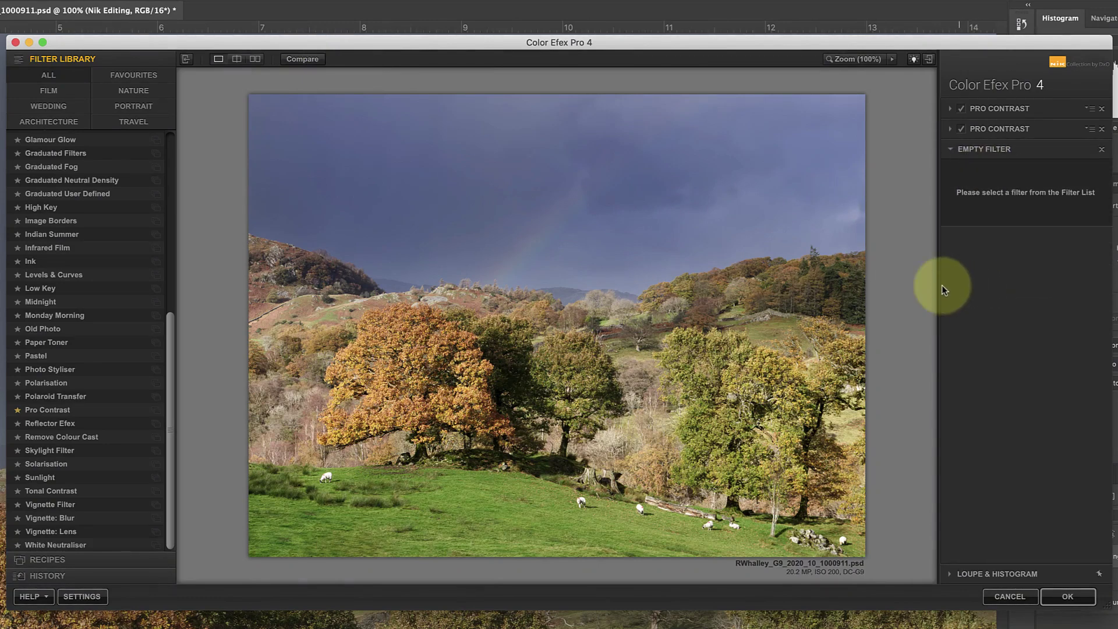
drag(170, 329, 155, 139)
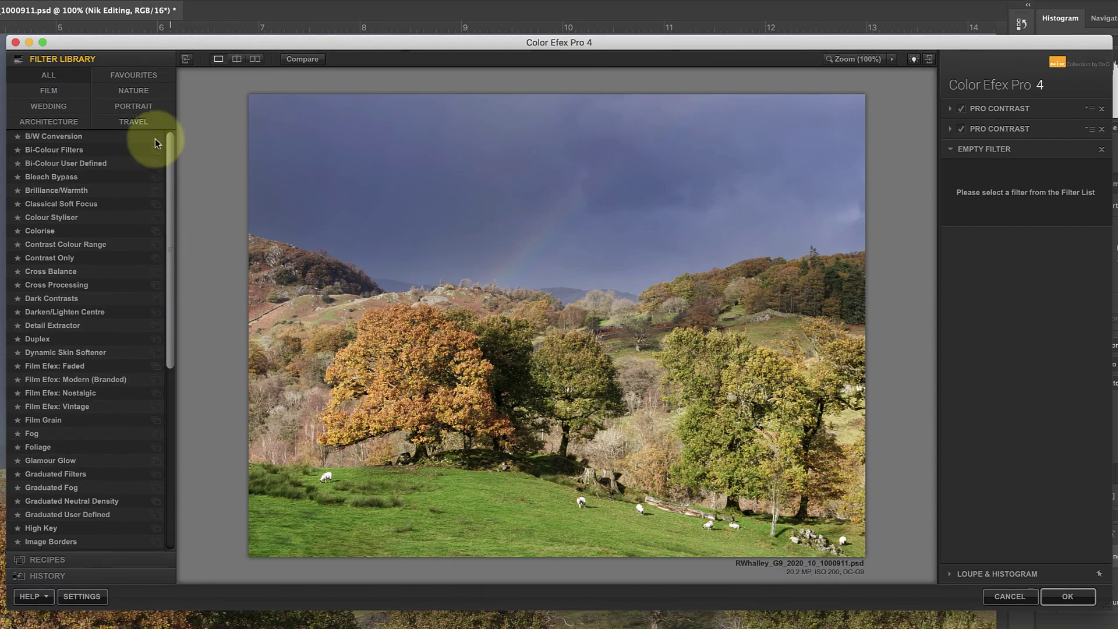
click(64, 190)
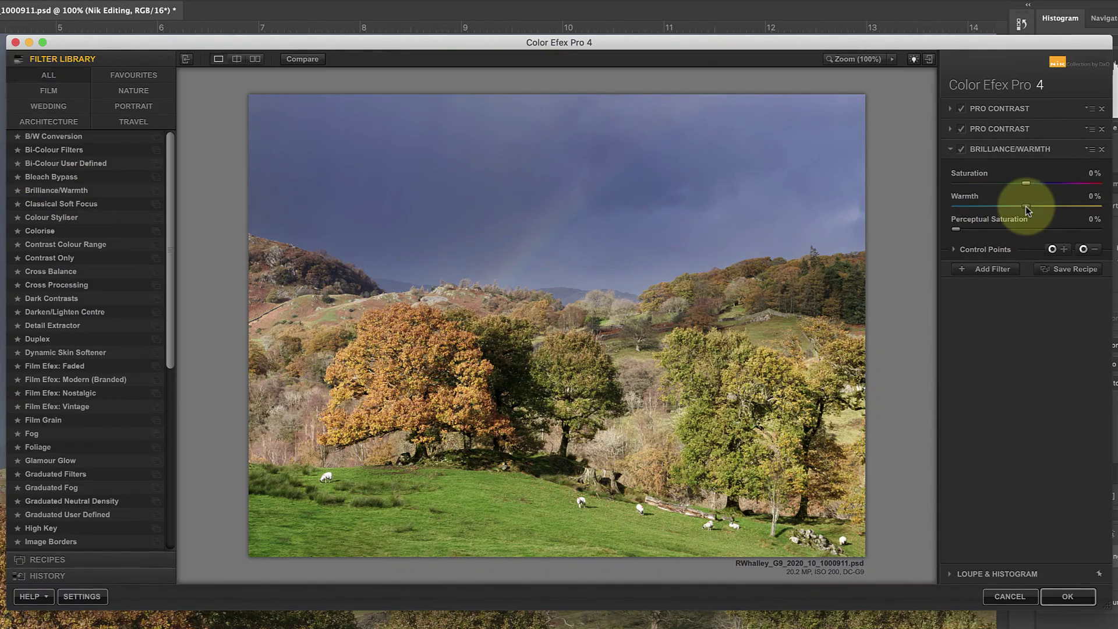
drag(1028, 209, 1116, 211)
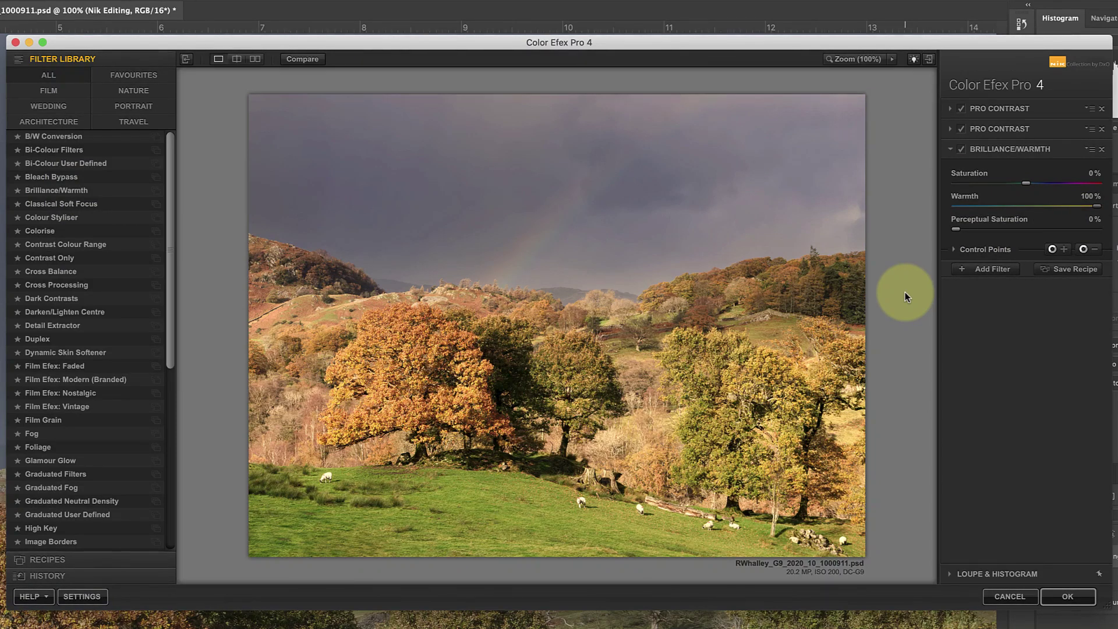
- Add Brilliance/Warmth control points on the orange tree and right hillside, enlarging their reach
click(1053, 250)
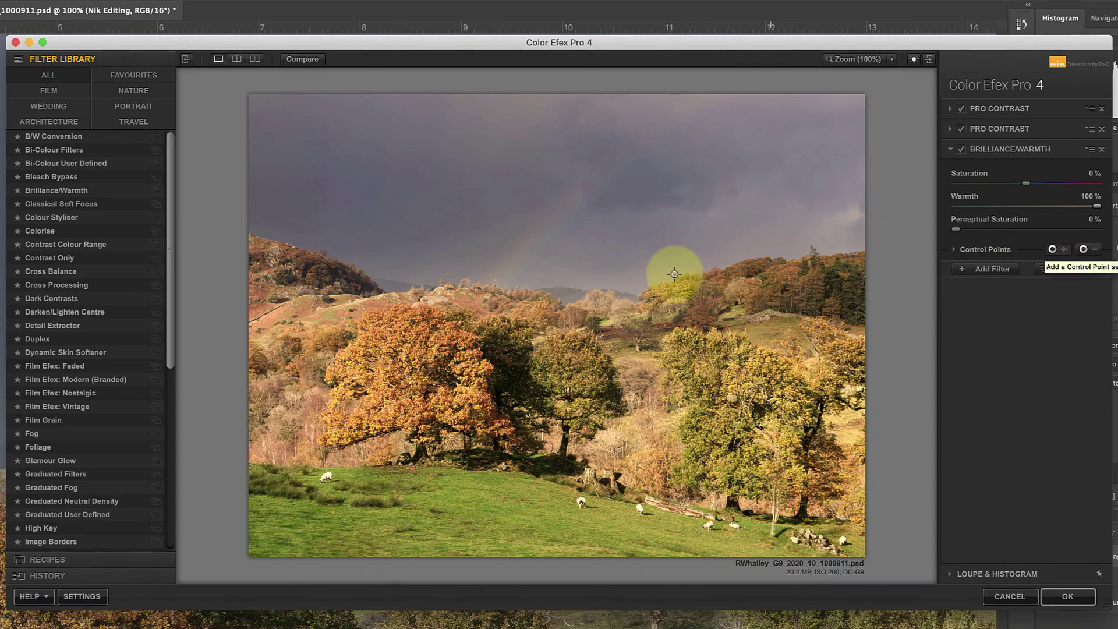
click(409, 371)
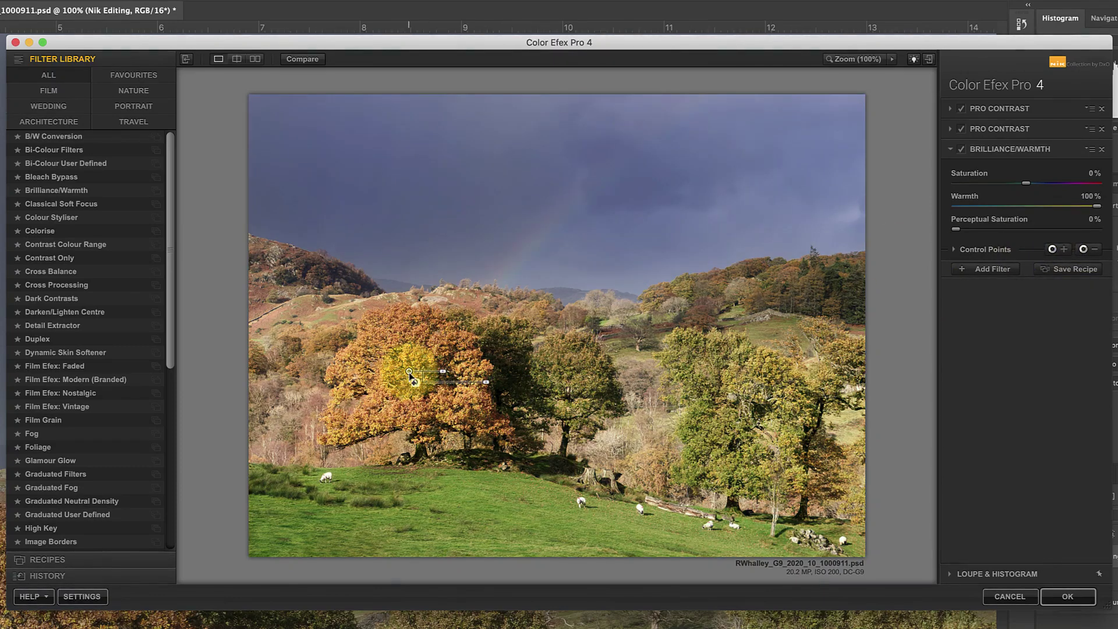
mouse_move(445, 376)
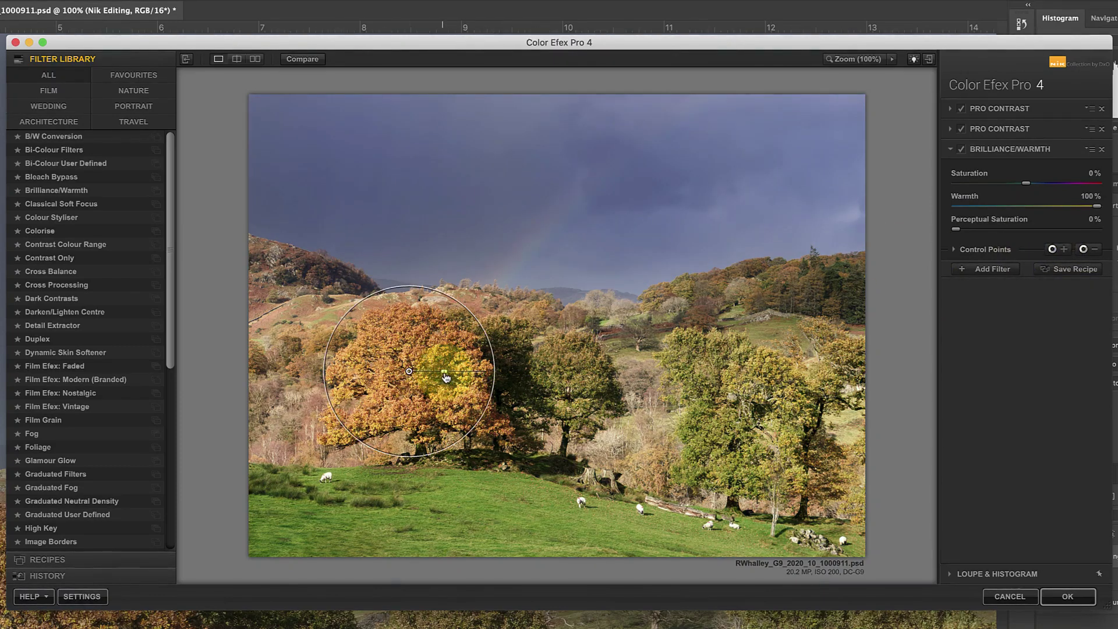
drag(446, 379, 449, 375)
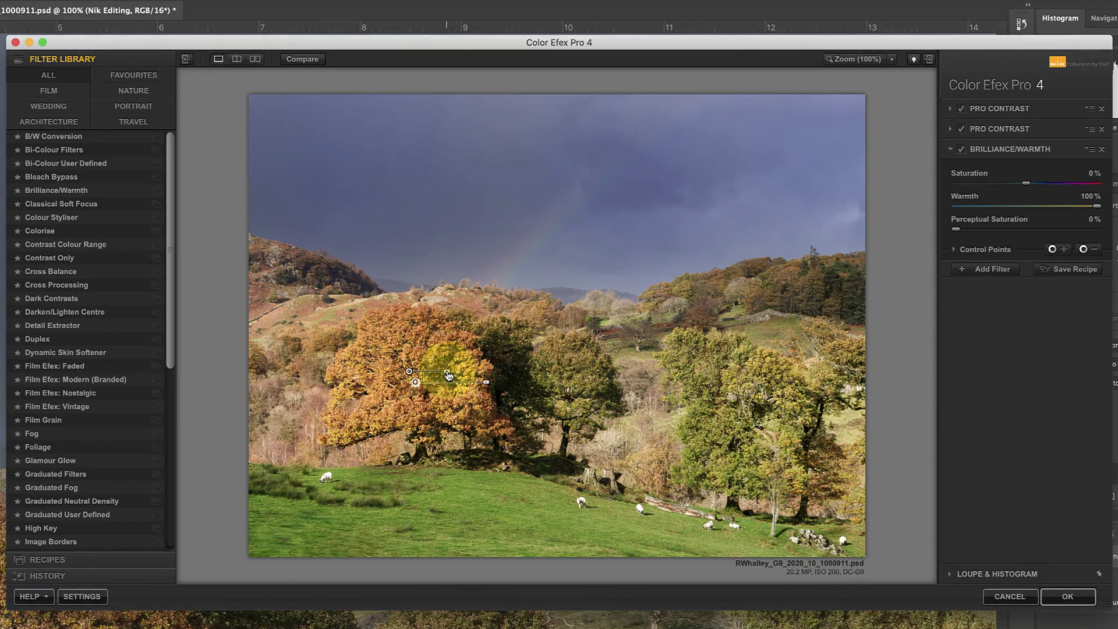
click(1052, 249)
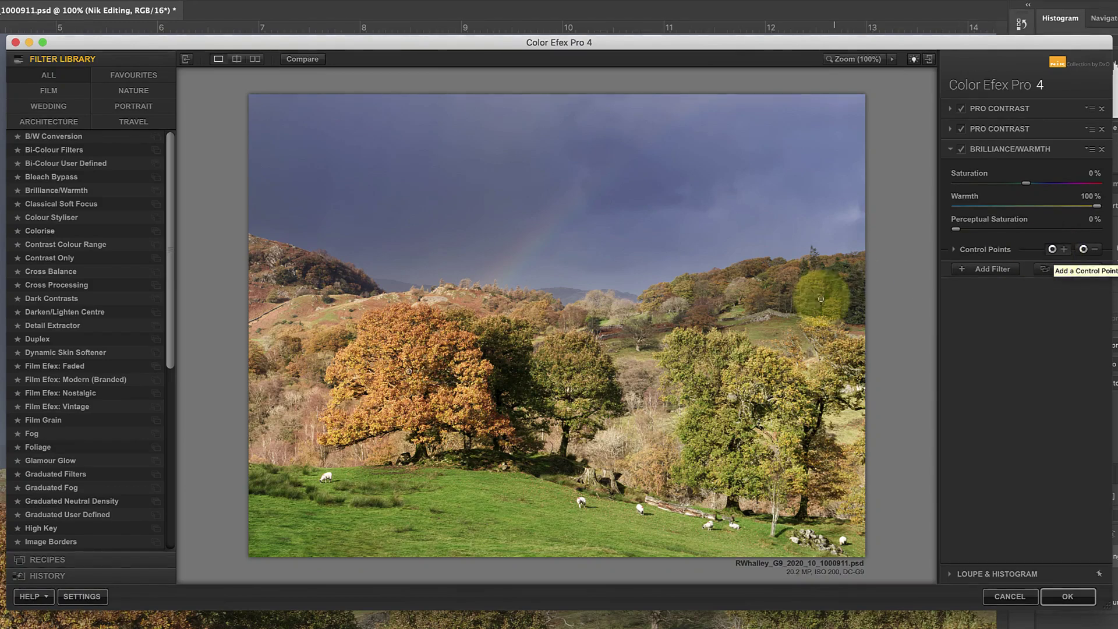
click(775, 307)
drag(775, 307, 803, 297)
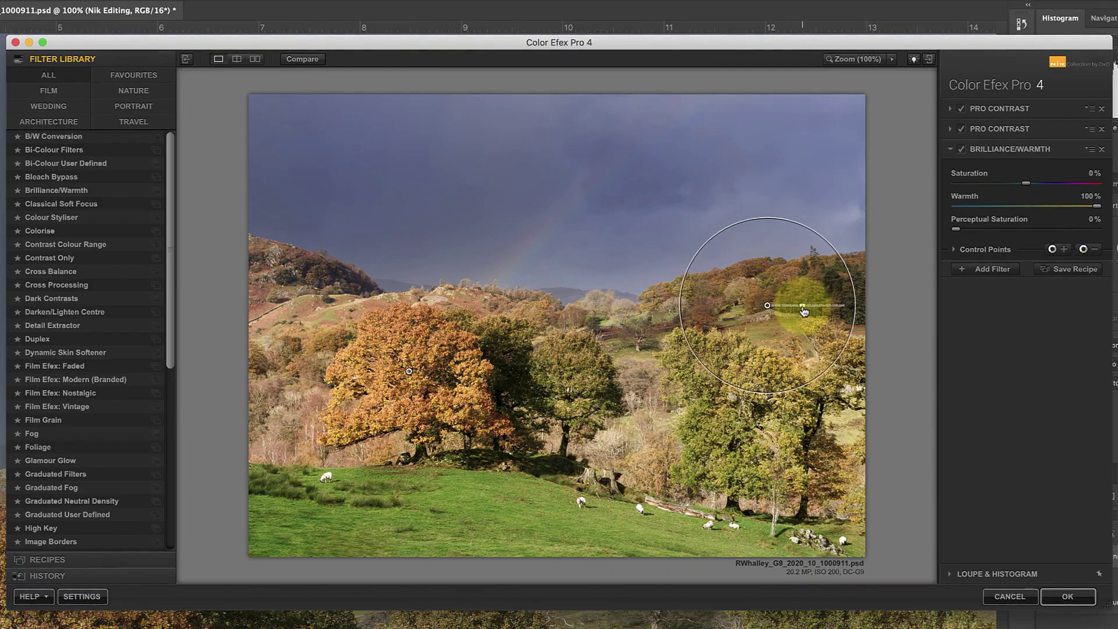
- Add control points on the lower-right tree and foreground grass, duplicating the grass point to the lower left
click(1052, 248)
click(777, 412)
drag(777, 412, 797, 474)
mouse_move(828, 476)
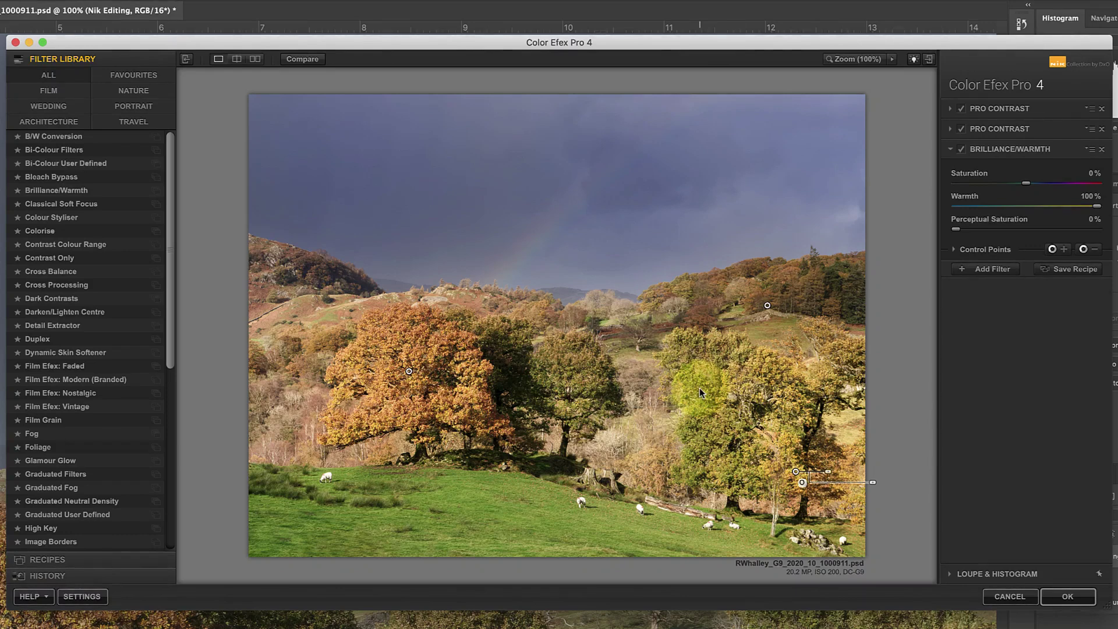
click(1052, 249)
click(477, 512)
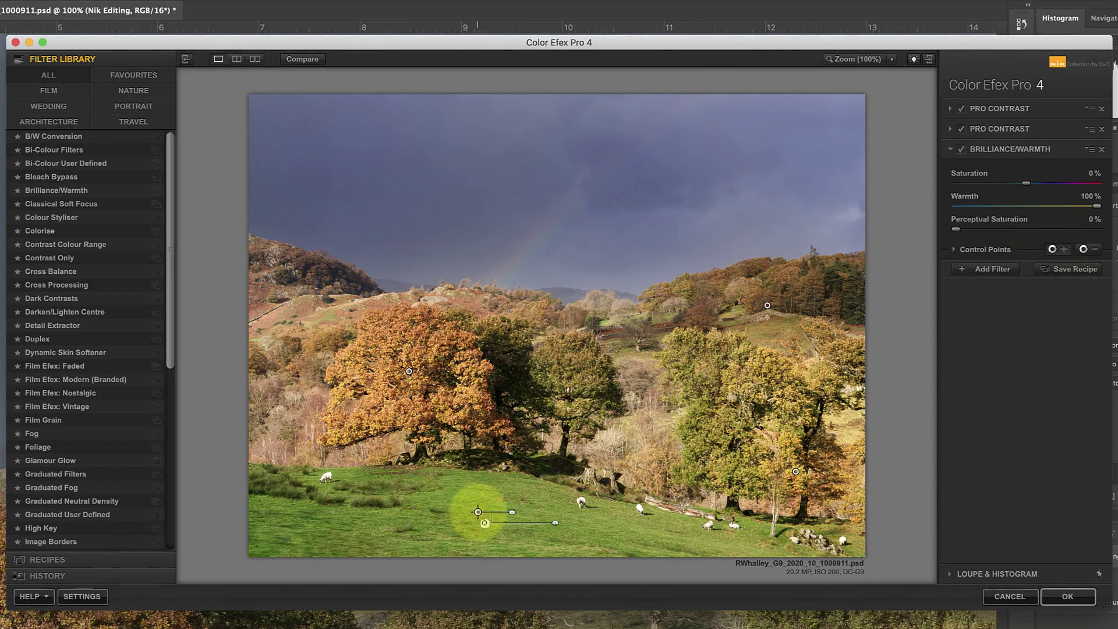
drag(512, 517, 514, 519)
key(super+d)
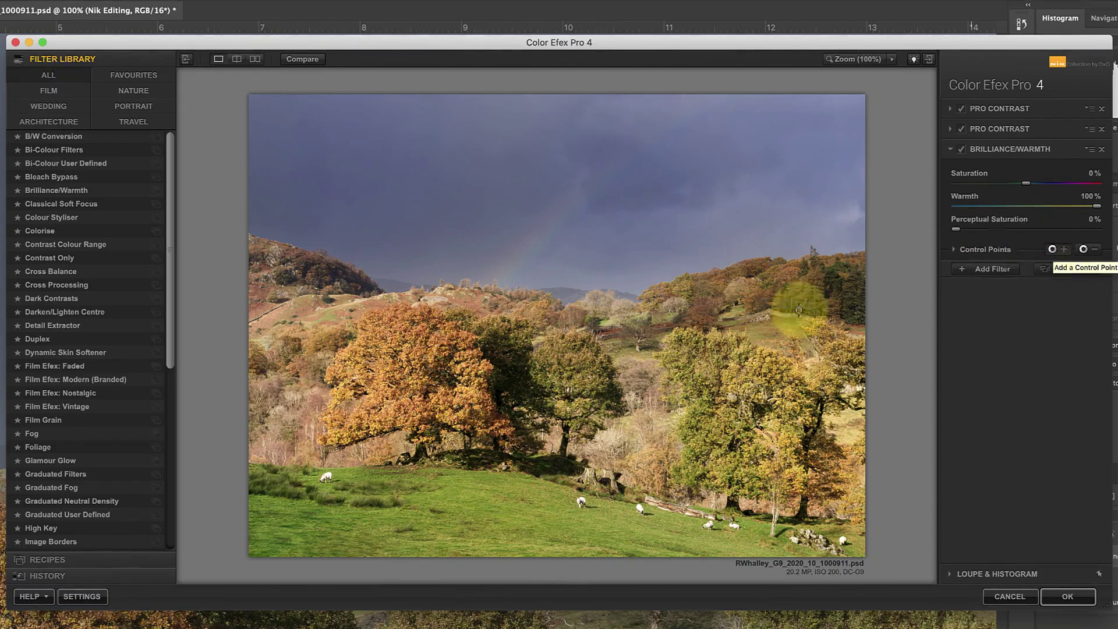
drag(478, 512, 332, 536)
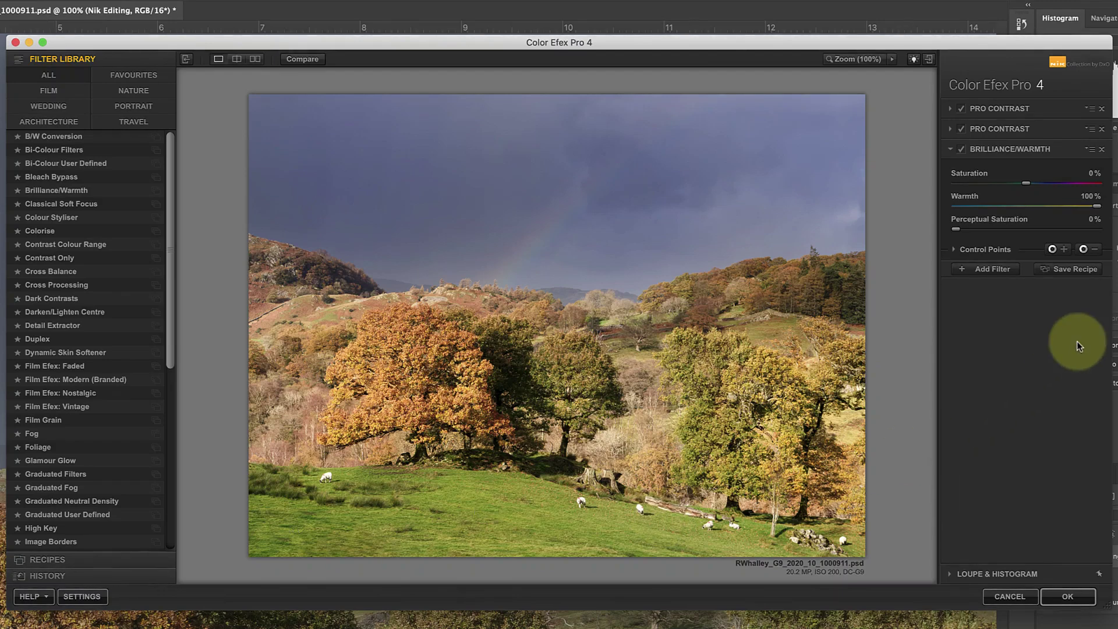
- Place control points in the upper-left, middle and upper-right sky, adjusting each one's size
click(1052, 249)
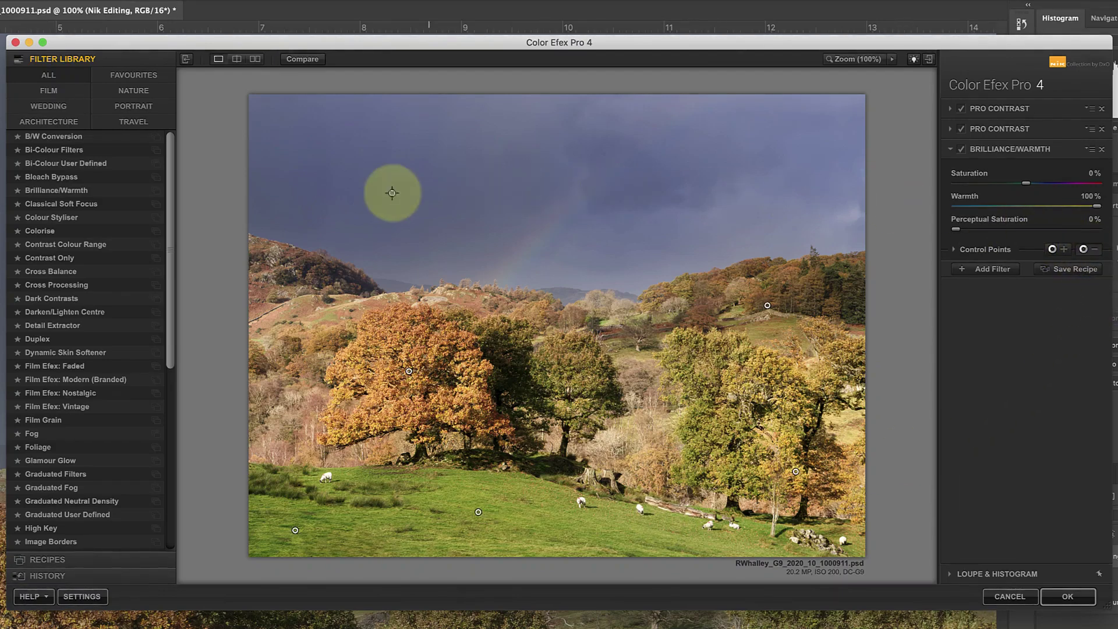
click(371, 197)
drag(405, 201, 410, 197)
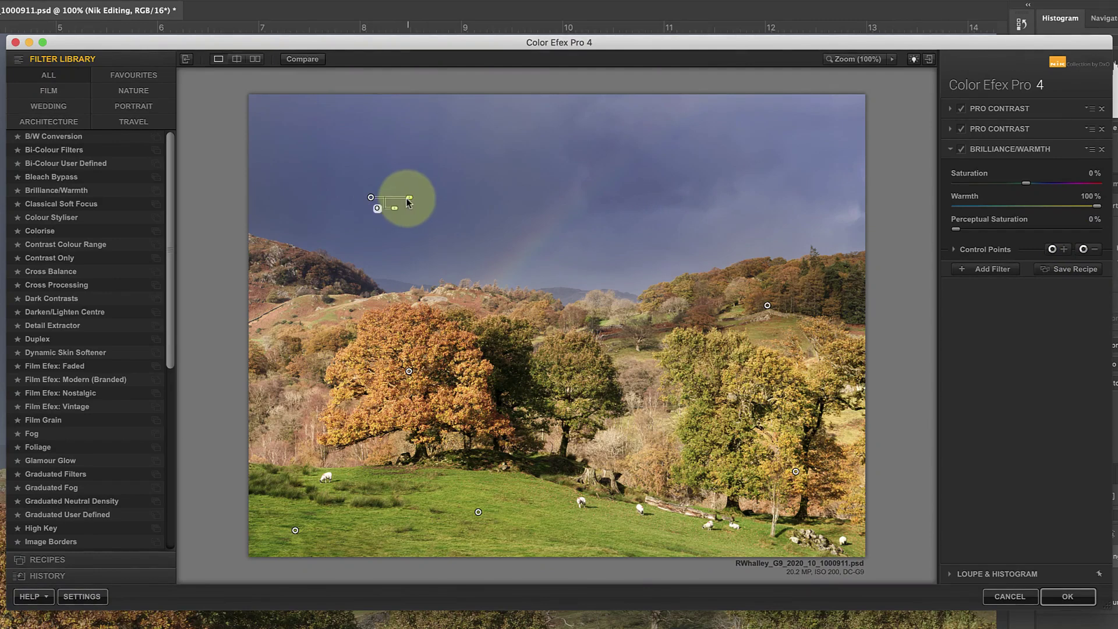
click(1083, 249)
click(633, 242)
drag(664, 245, 673, 244)
click(1085, 249)
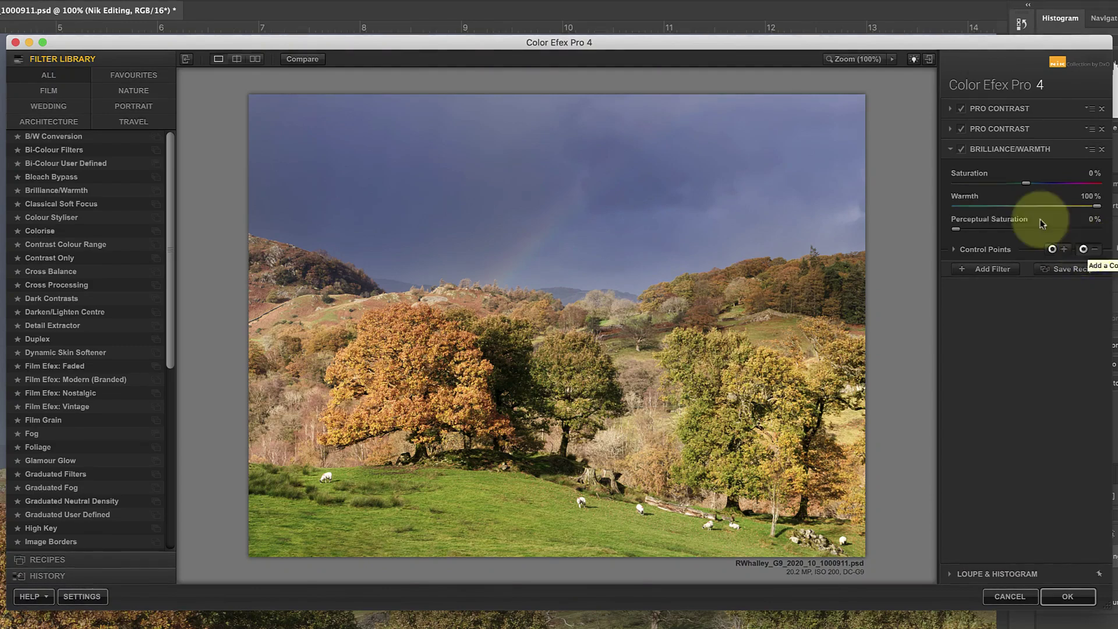
click(797, 163)
drag(801, 168, 799, 169)
click(867, 376)
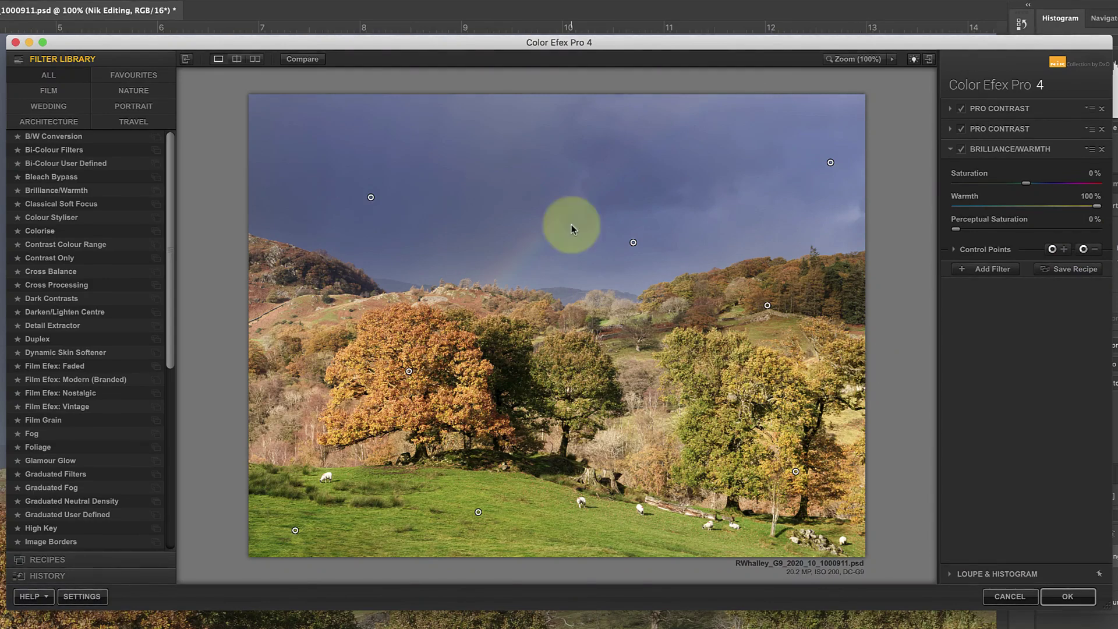
- Toggle Compare to check the warmed result against the original
click(311, 58)
click(311, 59)
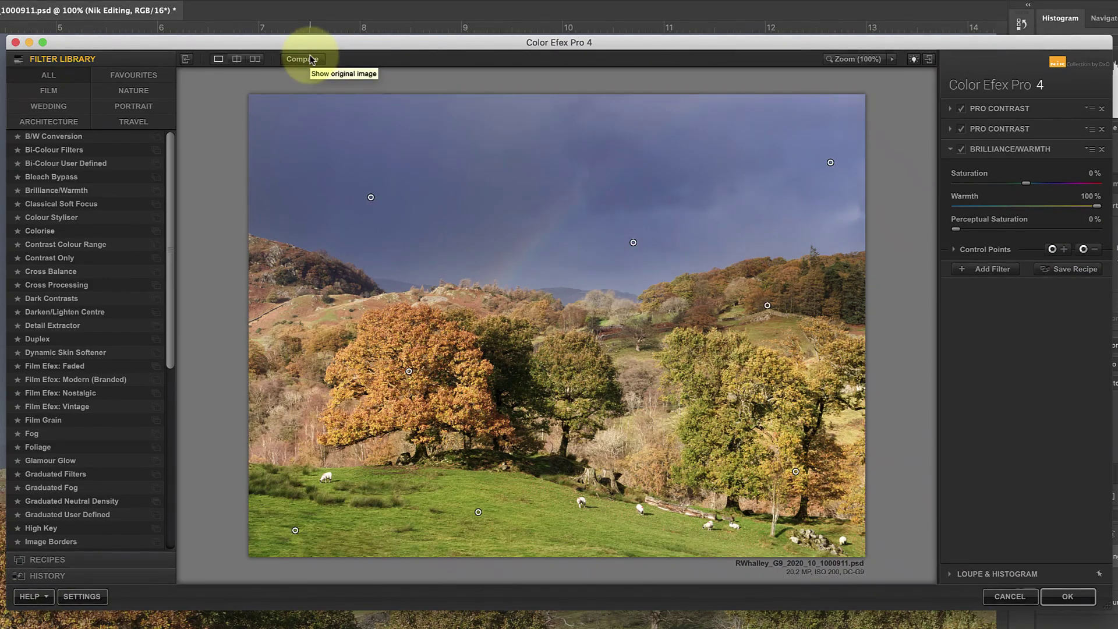
click(310, 59)
click(311, 59)
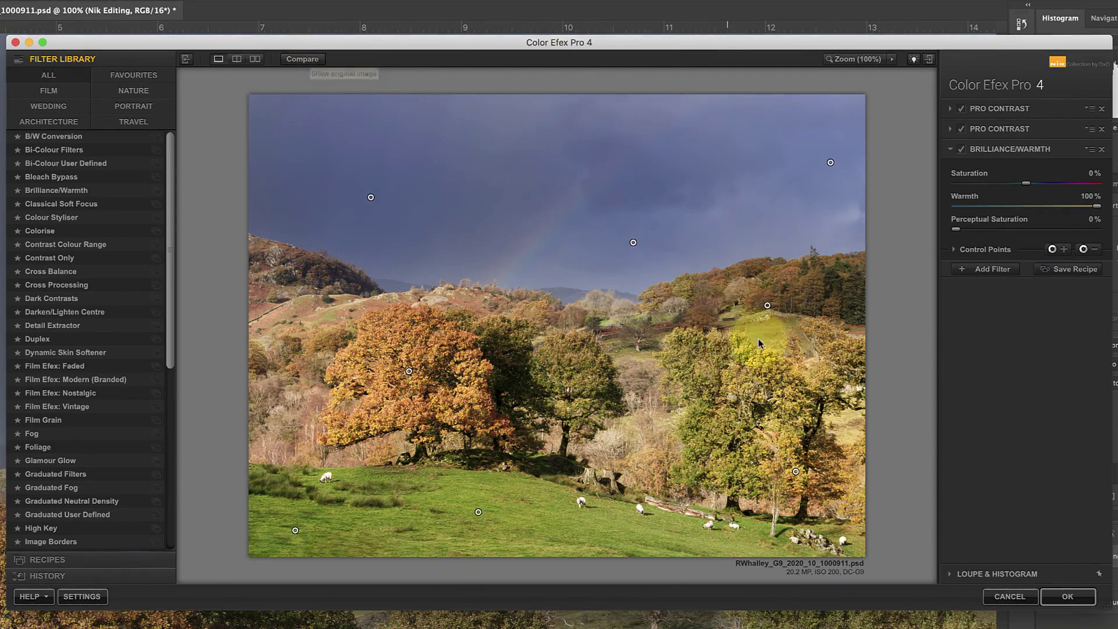
click(891, 385)
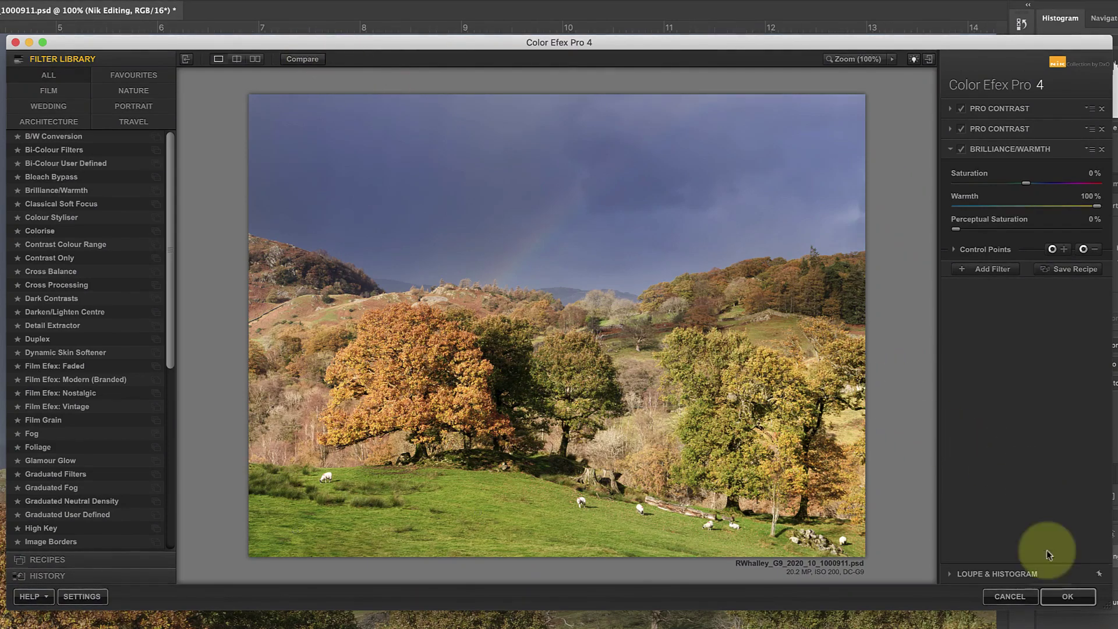
- Apply the Color Efex Pro 4 edit and accept the Smart Filter warning for Viveza 2
click(1055, 590)
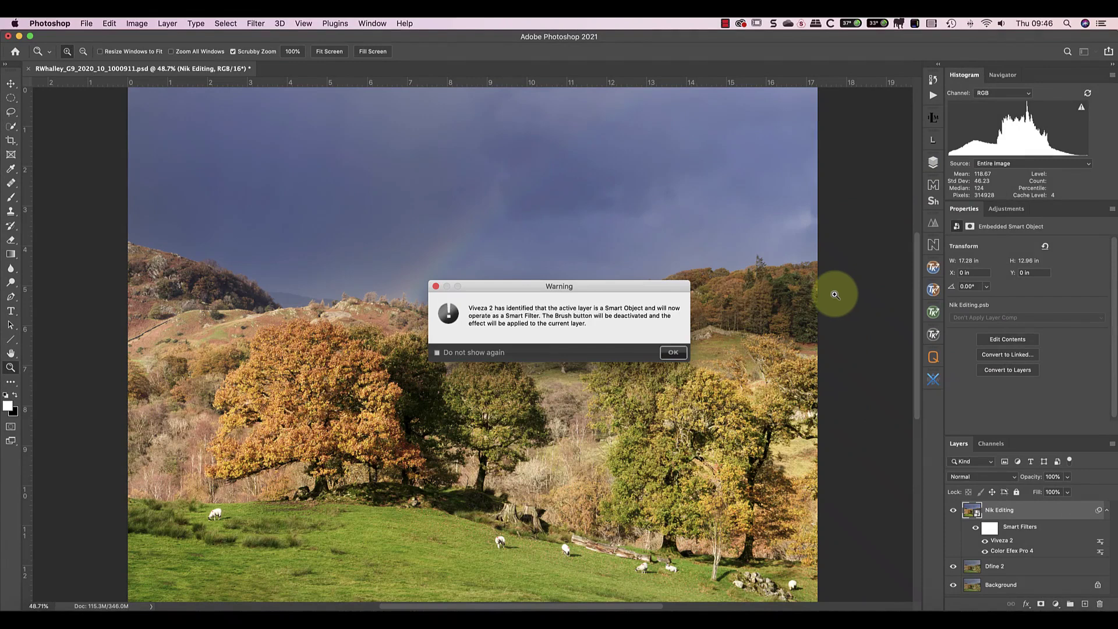
click(673, 353)
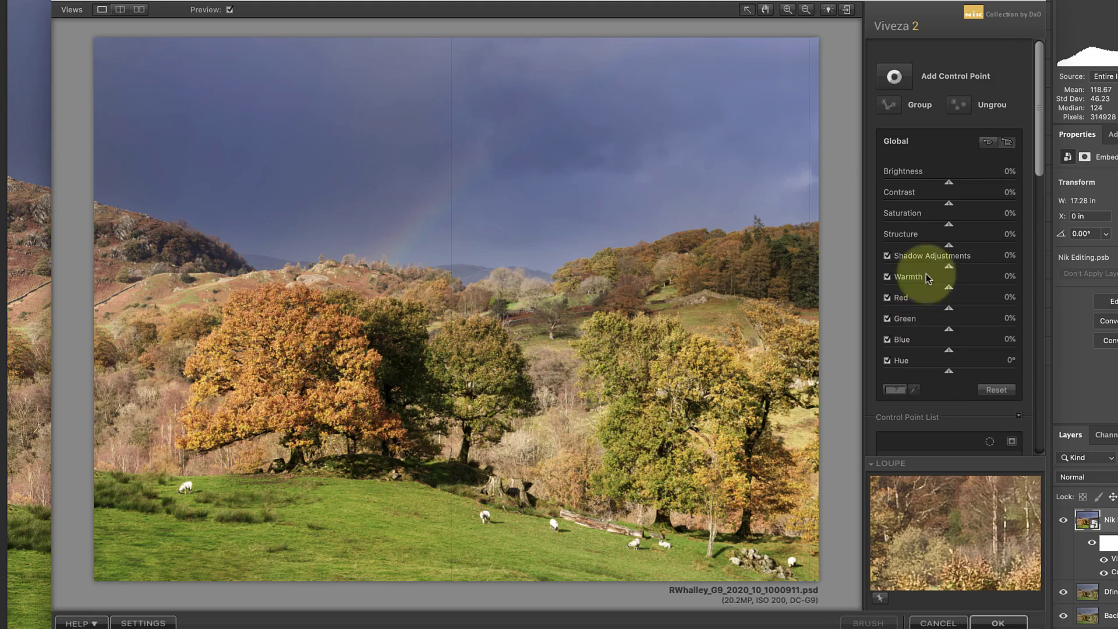
- Put a small control point on the rainbow with Contrast 40%, Saturation 29% and Warmth 20%
click(892, 79)
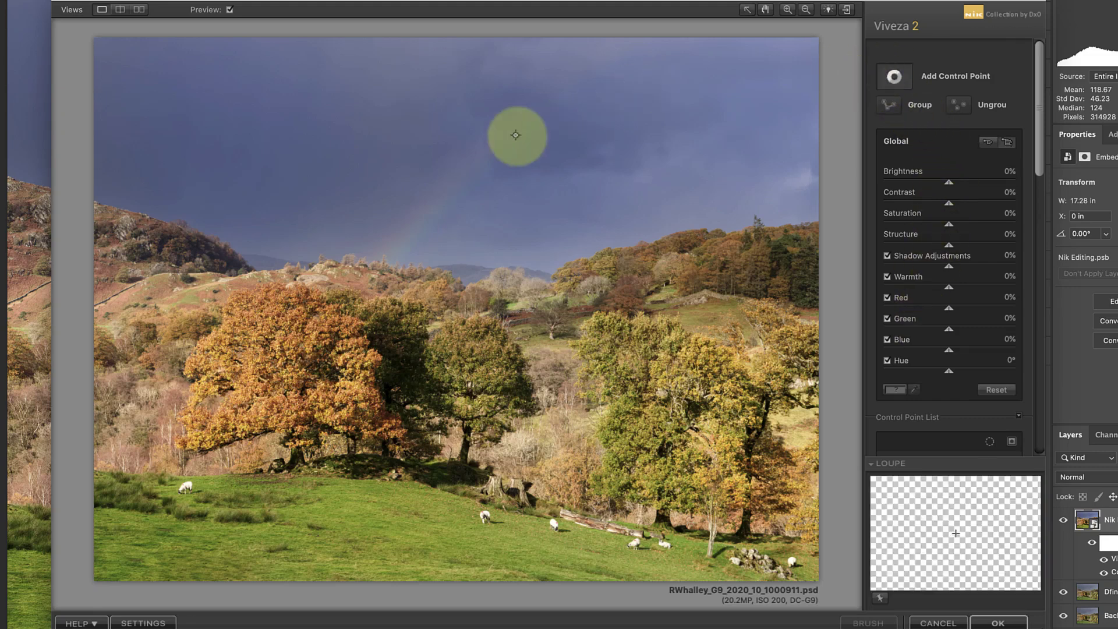
click(430, 208)
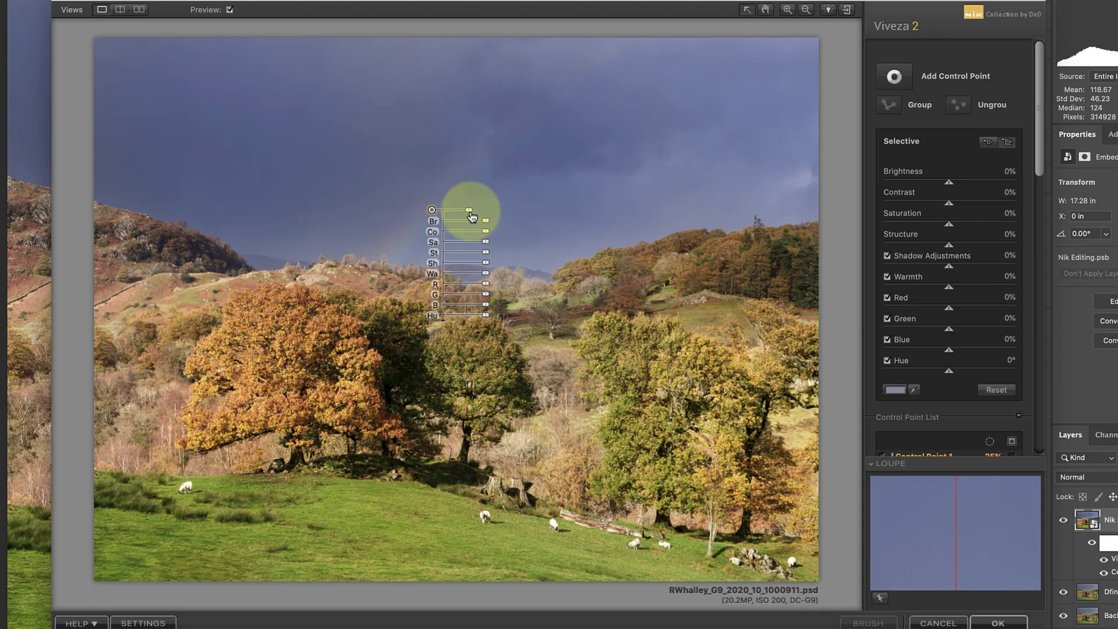
drag(470, 216, 495, 235)
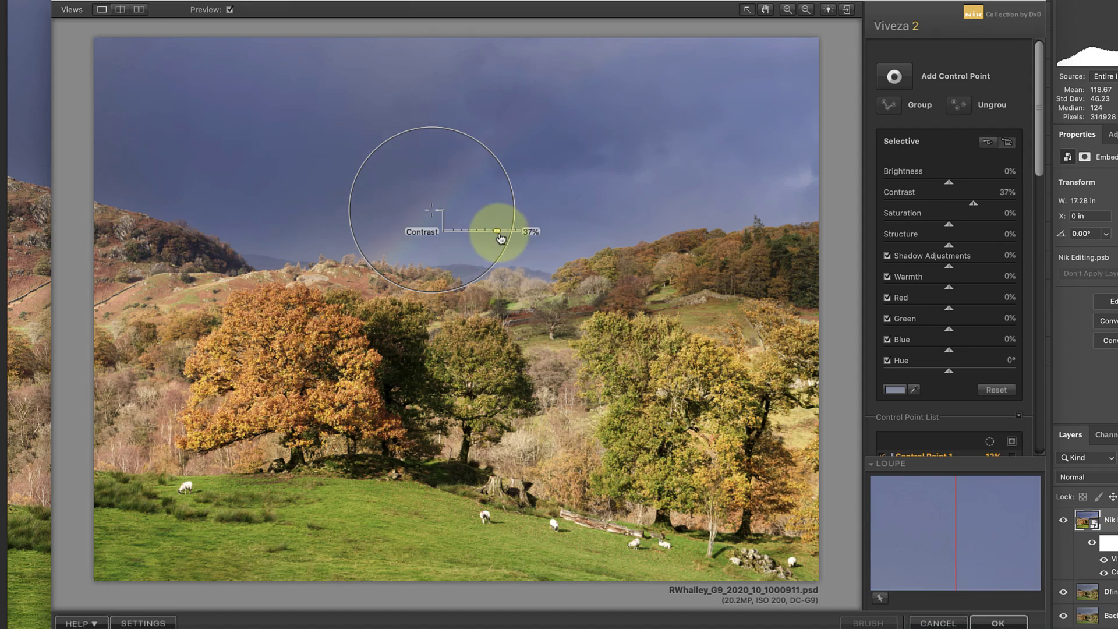
drag(500, 238, 496, 249)
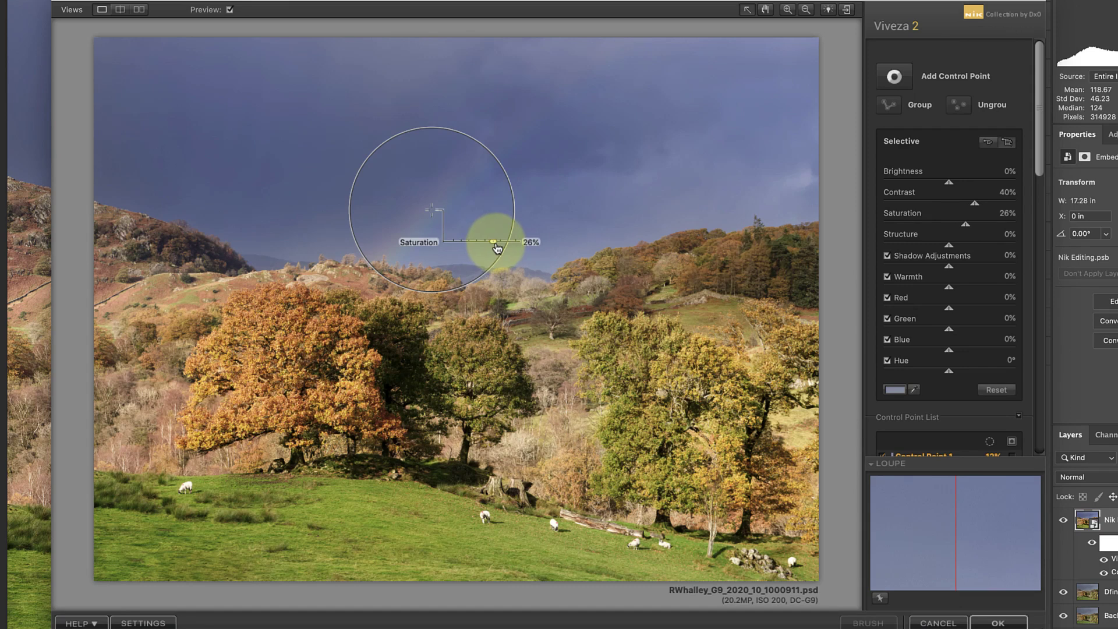
drag(498, 249, 493, 276)
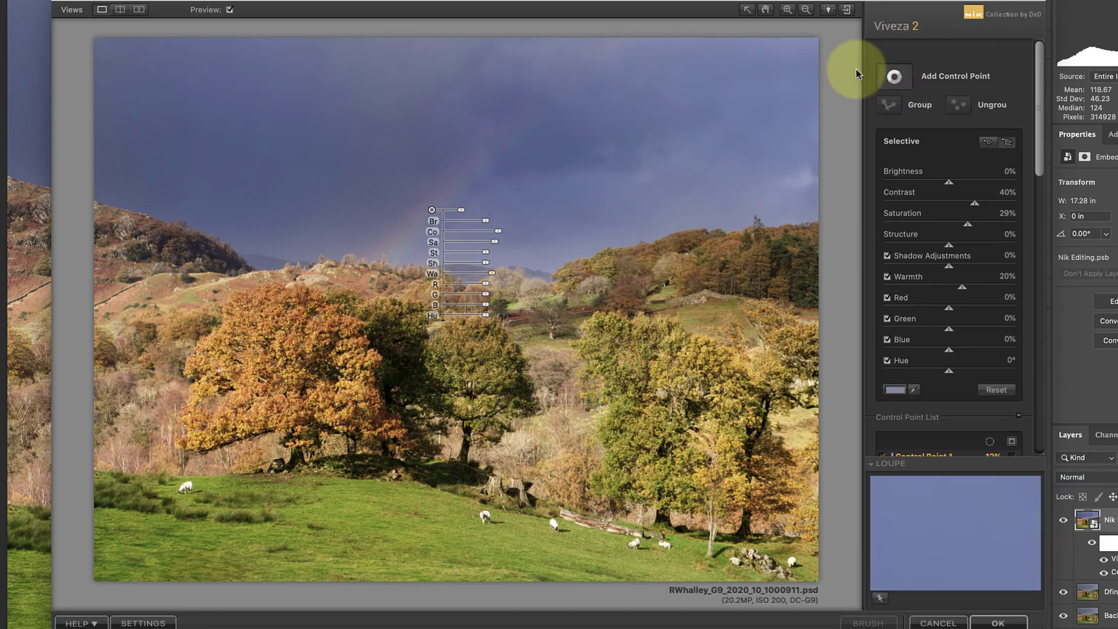
- Add a smaller sky control point right of the rainbow, then toggle Preview to compare with the original
click(399, 178)
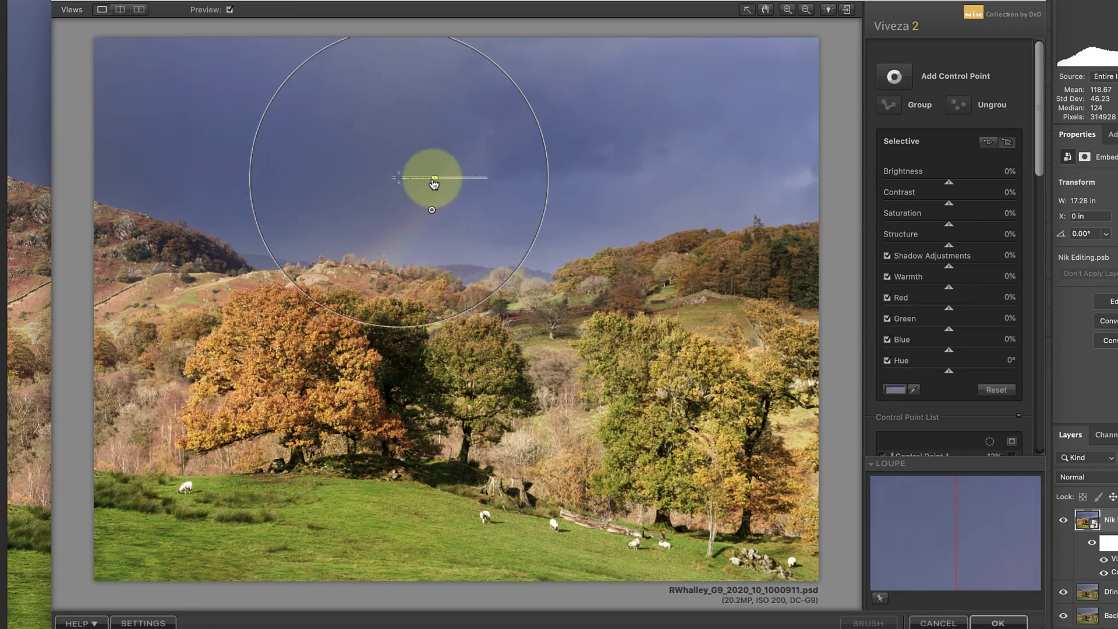
drag(434, 184, 429, 183)
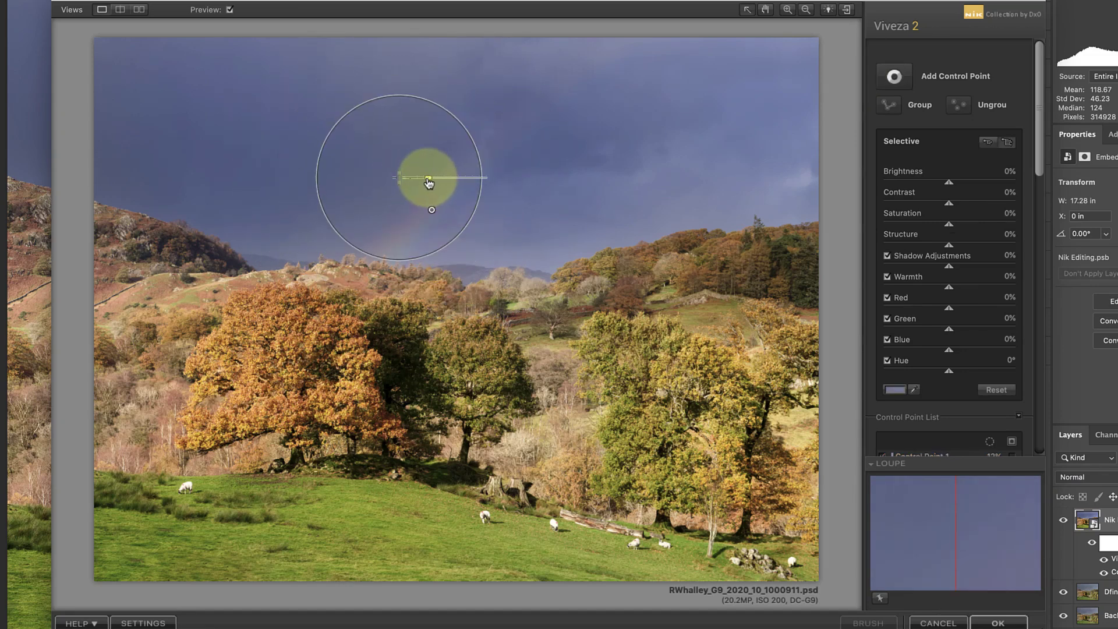
mouse_move(403, 181)
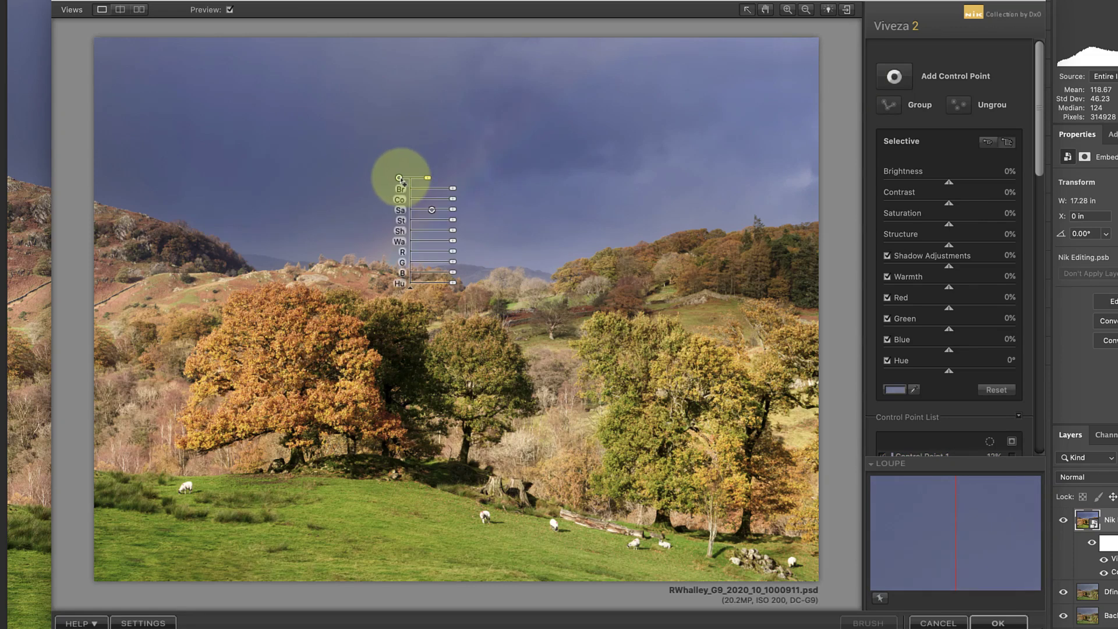
drag(403, 184, 478, 227)
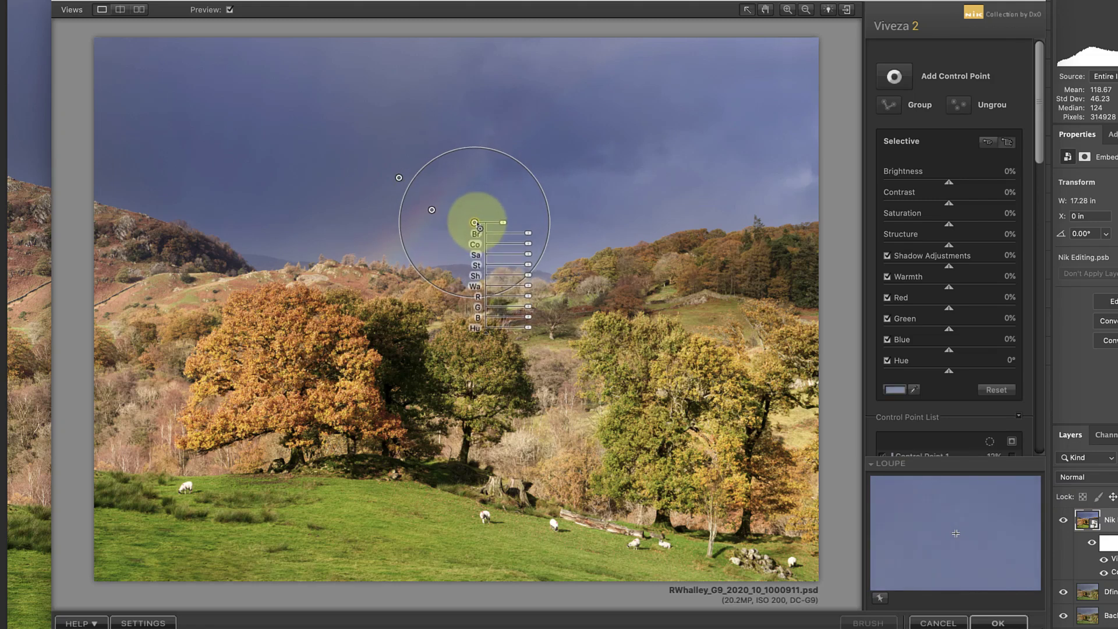
click(622, 156)
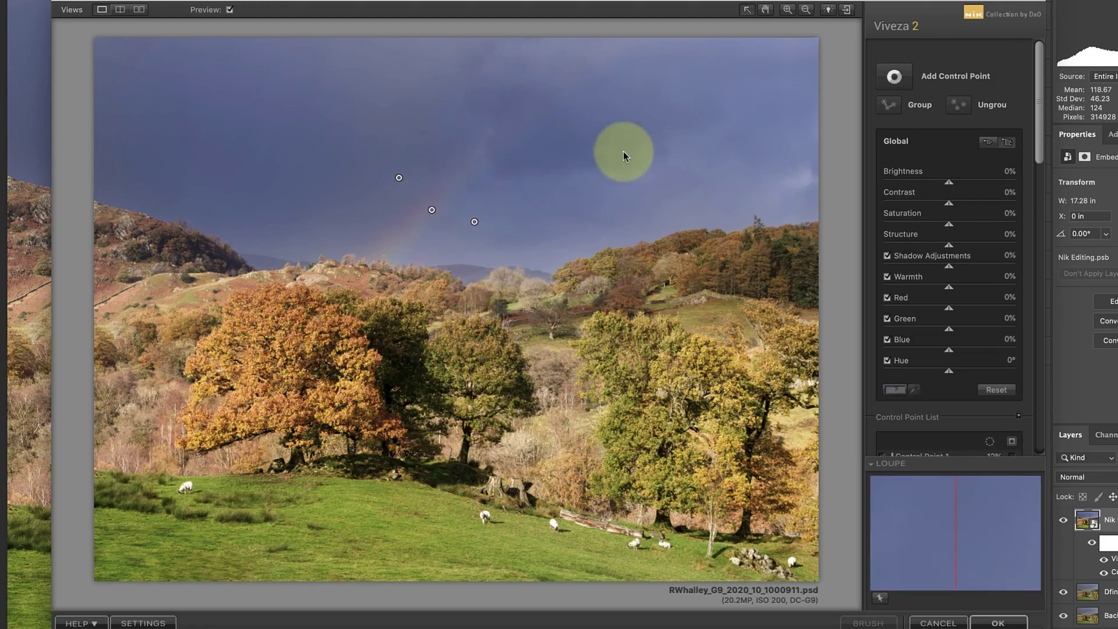
click(231, 11)
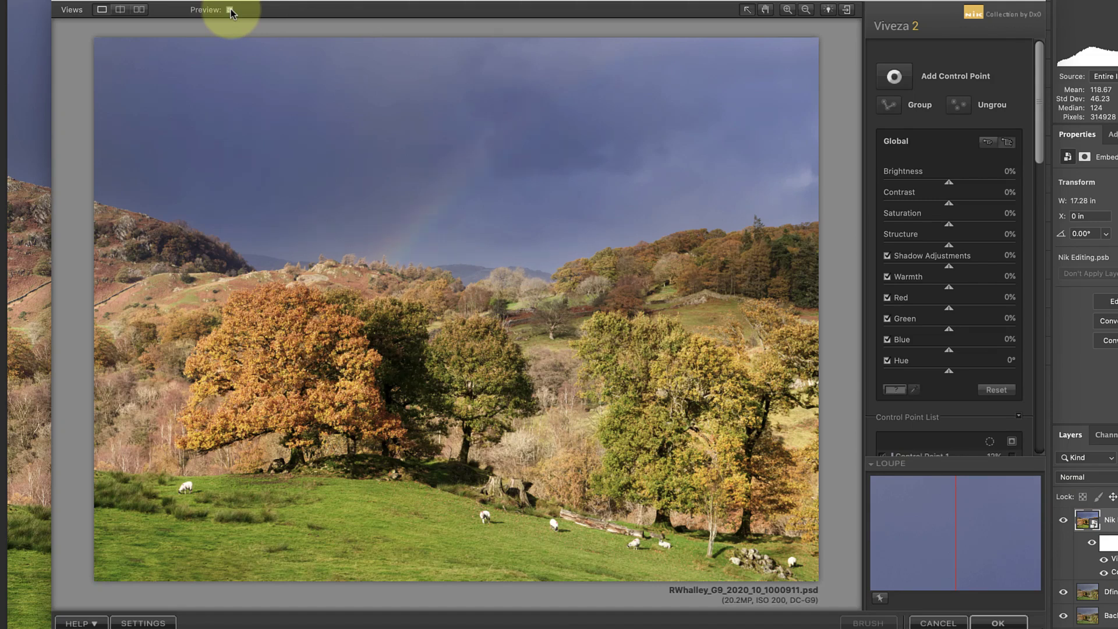
click(230, 10)
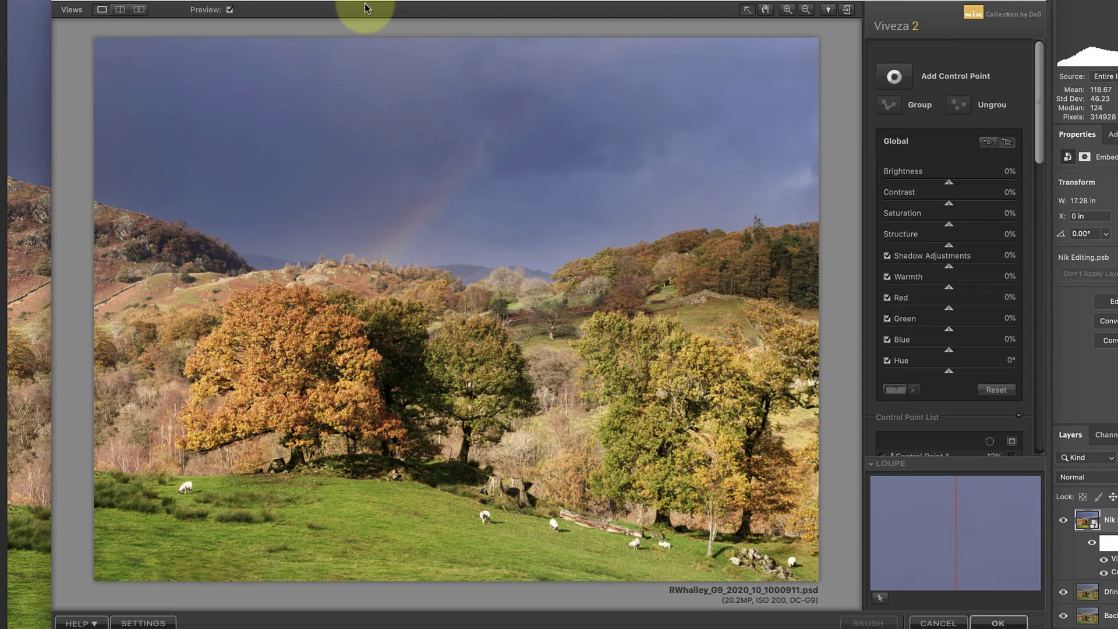
- Place a control point on the orange tree with Brightness -21%, Contrast 22% and Warmth 13%
click(903, 80)
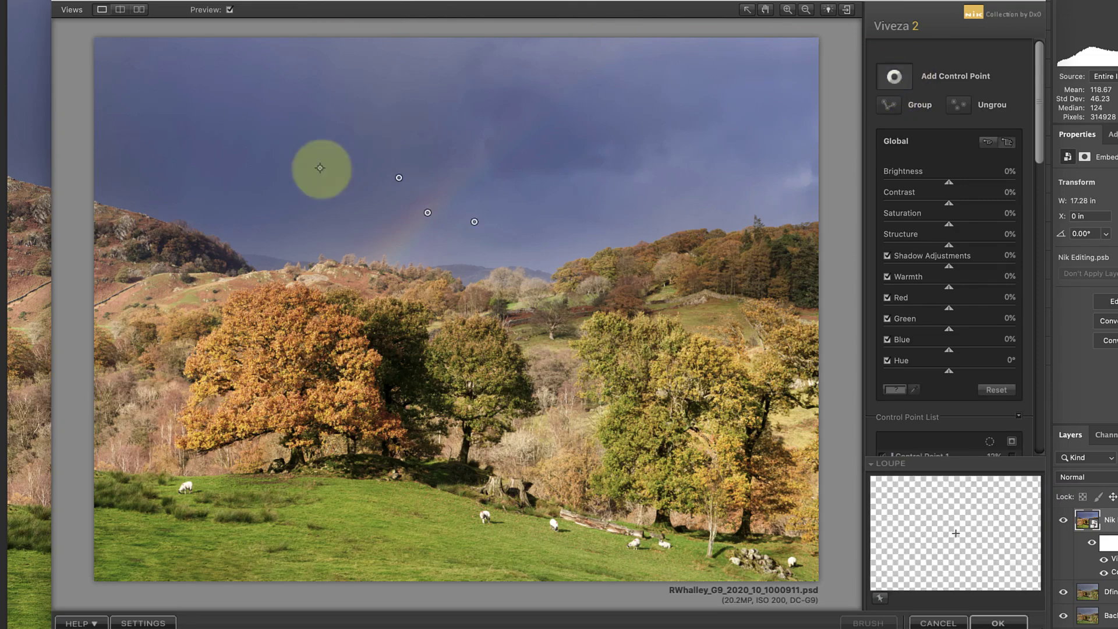
click(285, 344)
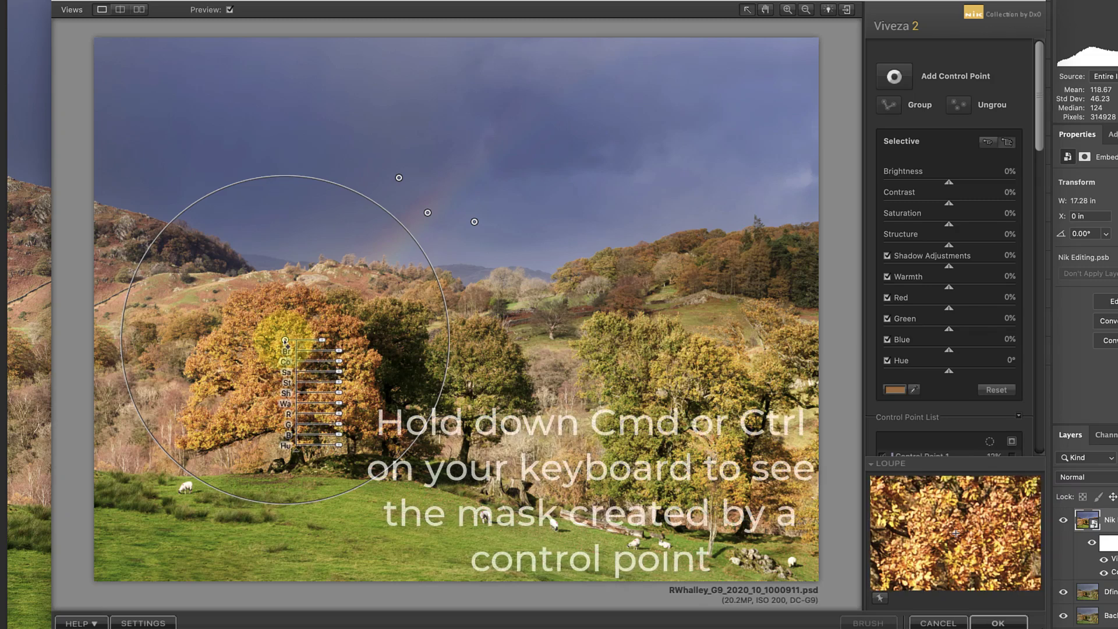
key(ctrl)
drag(285, 343, 283, 342)
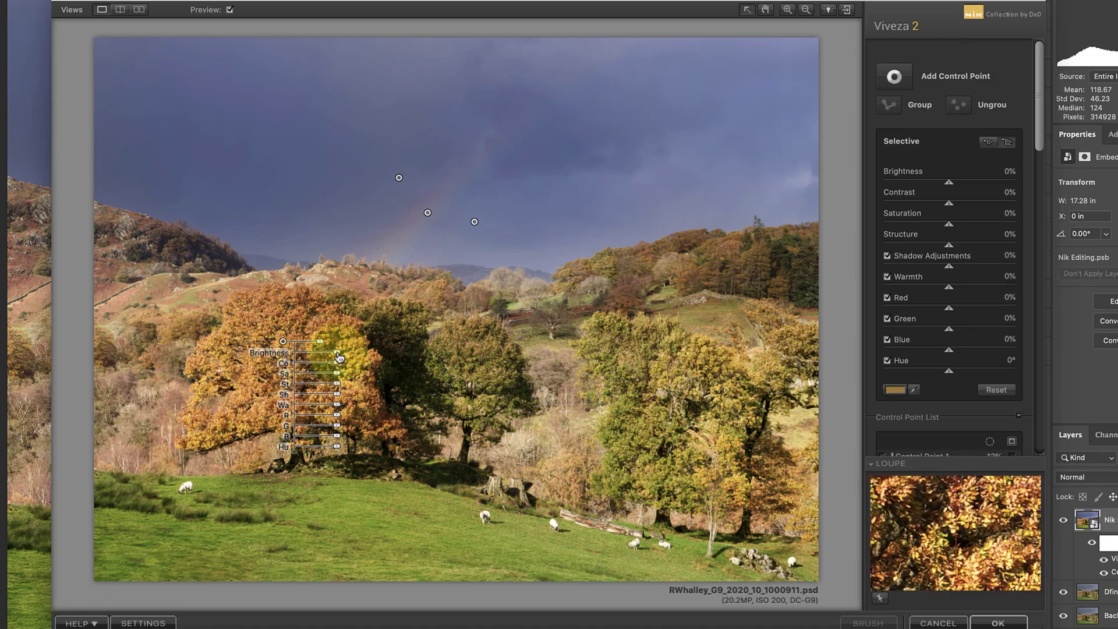
drag(339, 357, 333, 357)
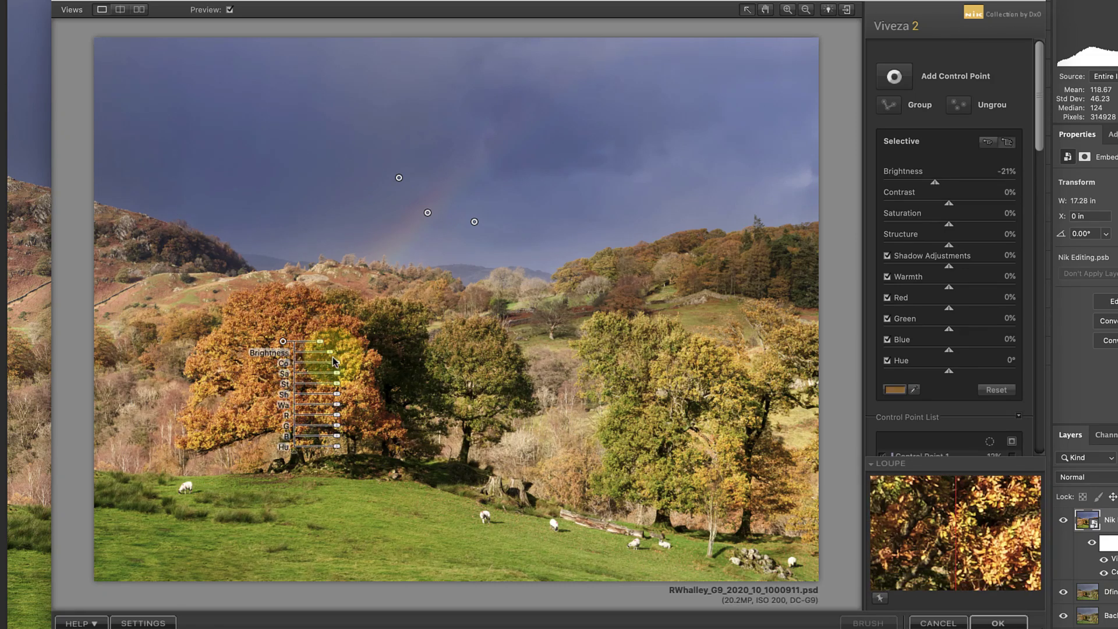
drag(341, 411, 343, 410)
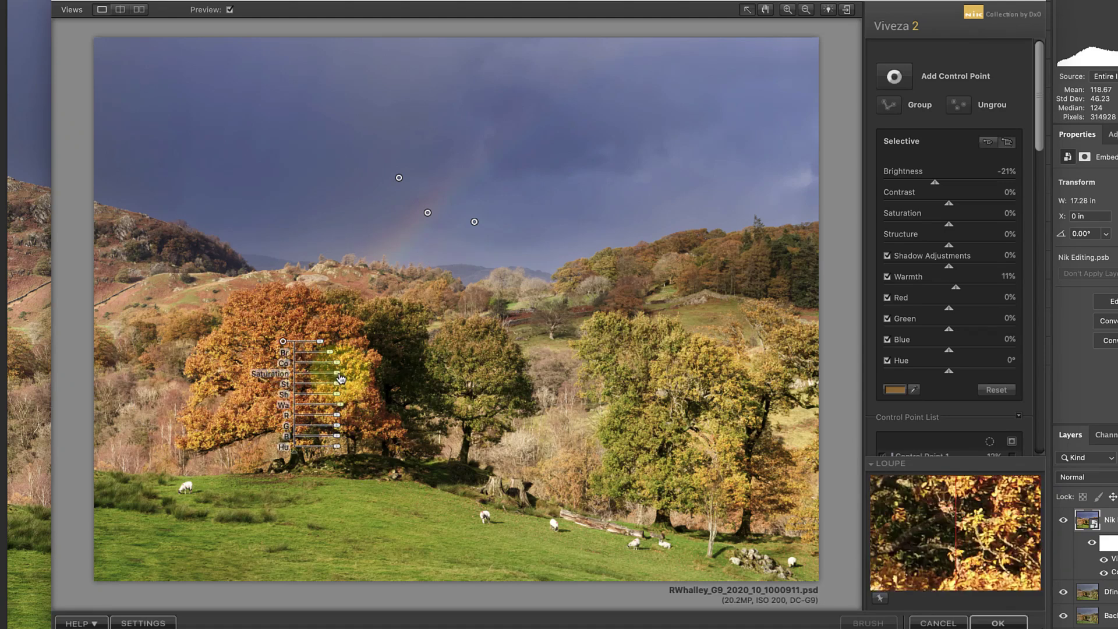
drag(341, 368, 346, 371)
drag(344, 410, 344, 410)
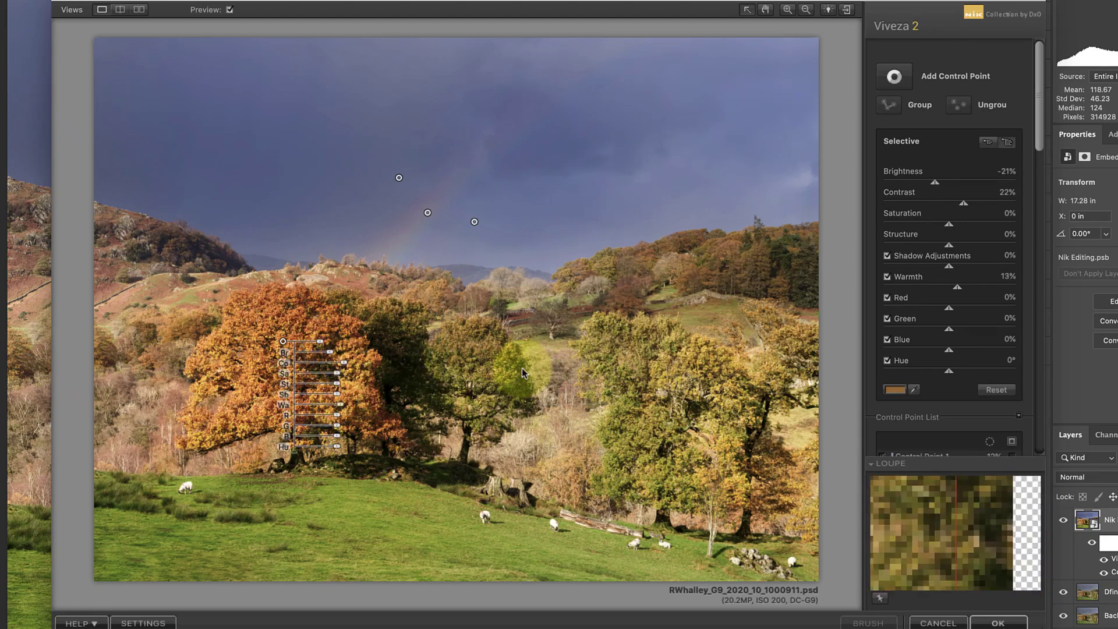
click(550, 303)
click(894, 76)
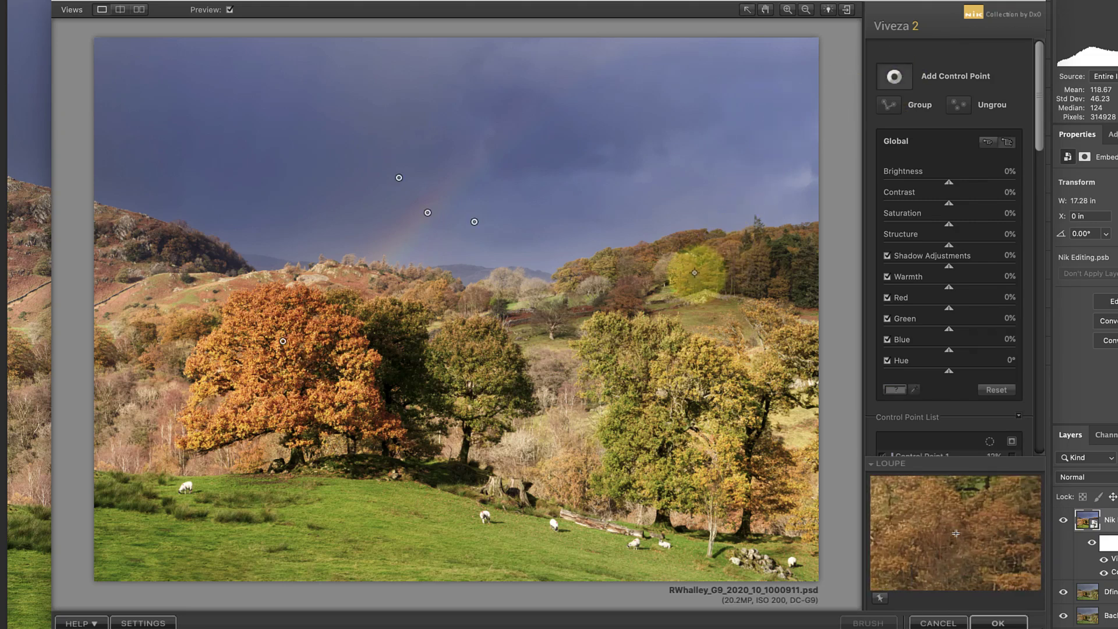
- Add a right-hillside trees point with Brightness -8%, Contrast 26%, Warmth 15% and Saturation 11%
click(694, 272)
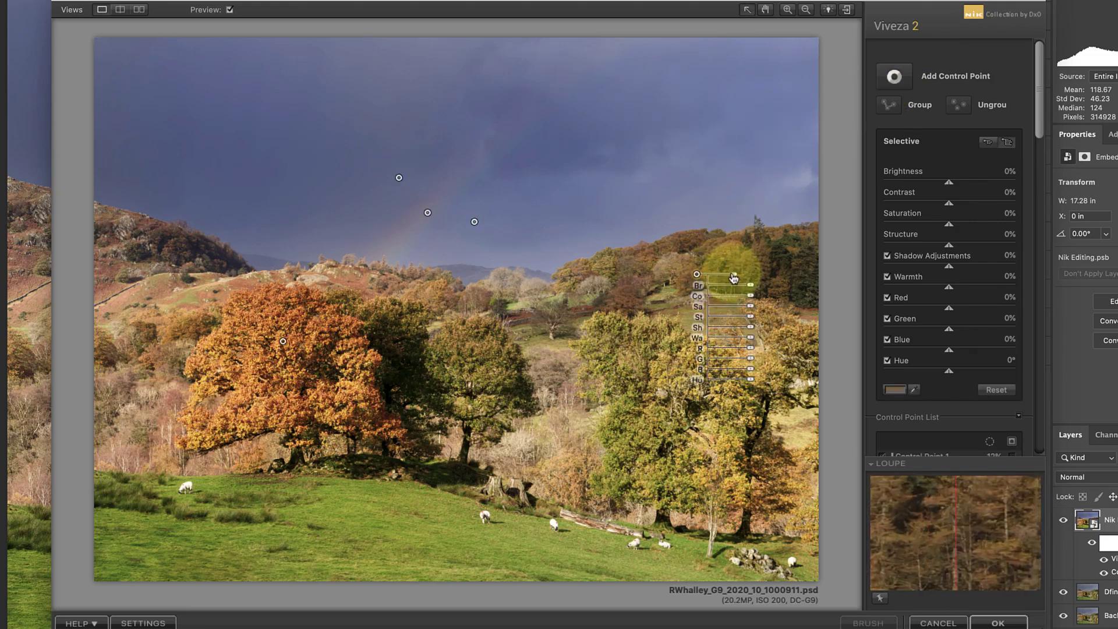
drag(734, 279, 758, 301)
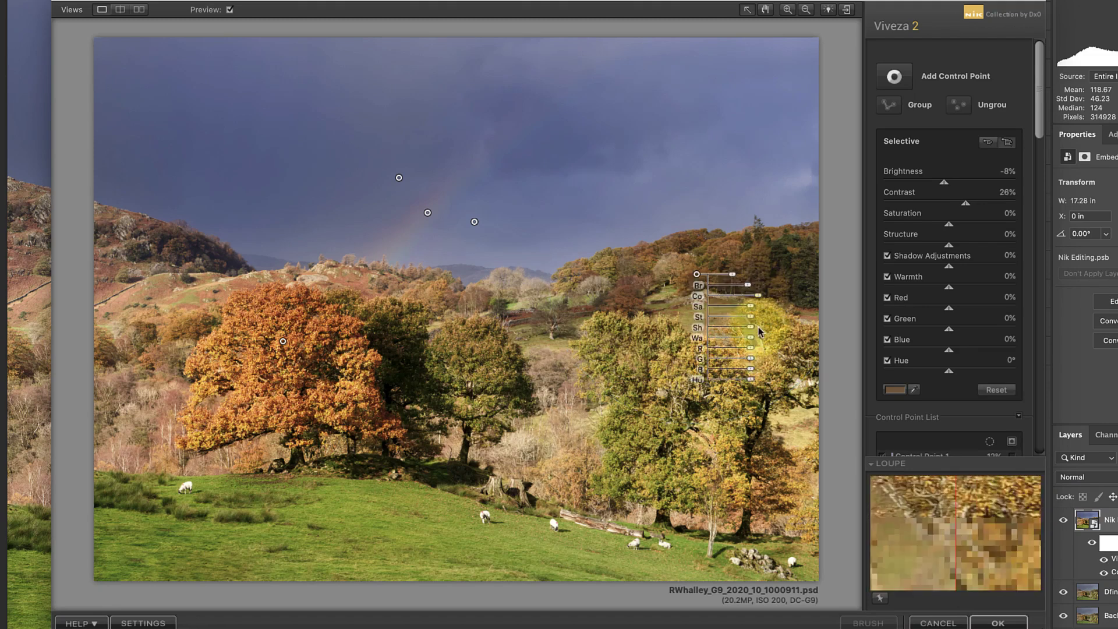
drag(752, 342, 755, 342)
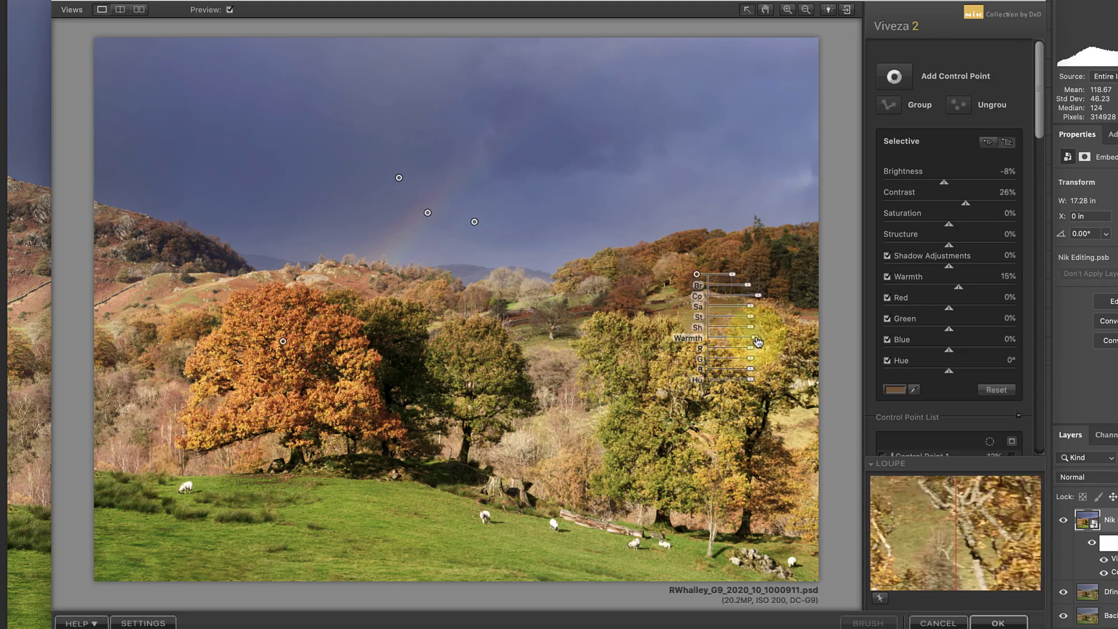
click(755, 342)
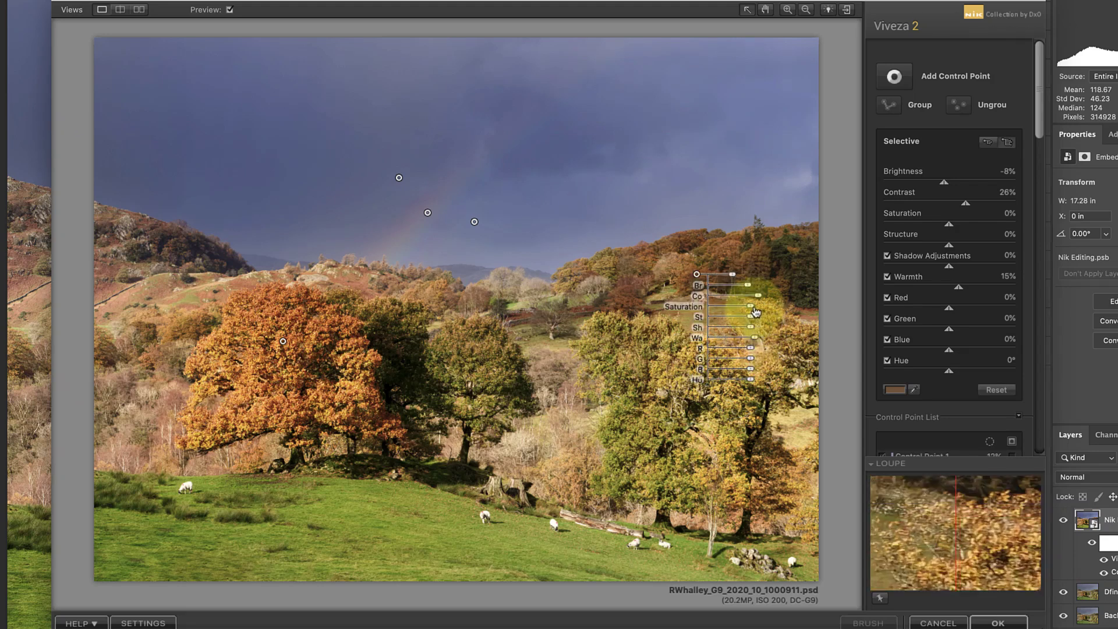
drag(754, 311, 759, 312)
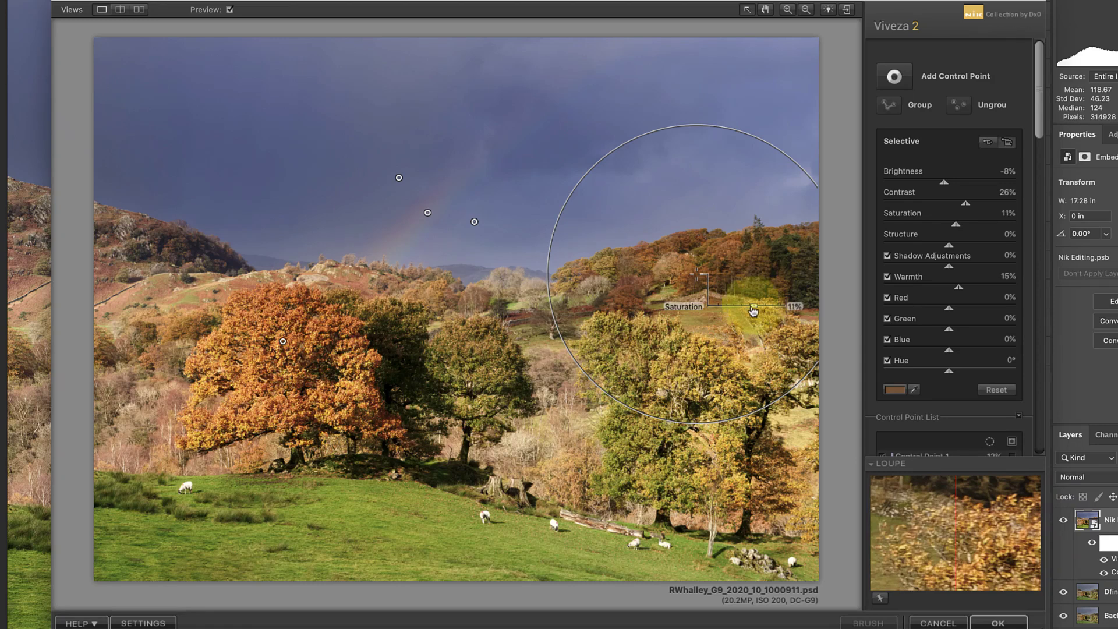
click(529, 368)
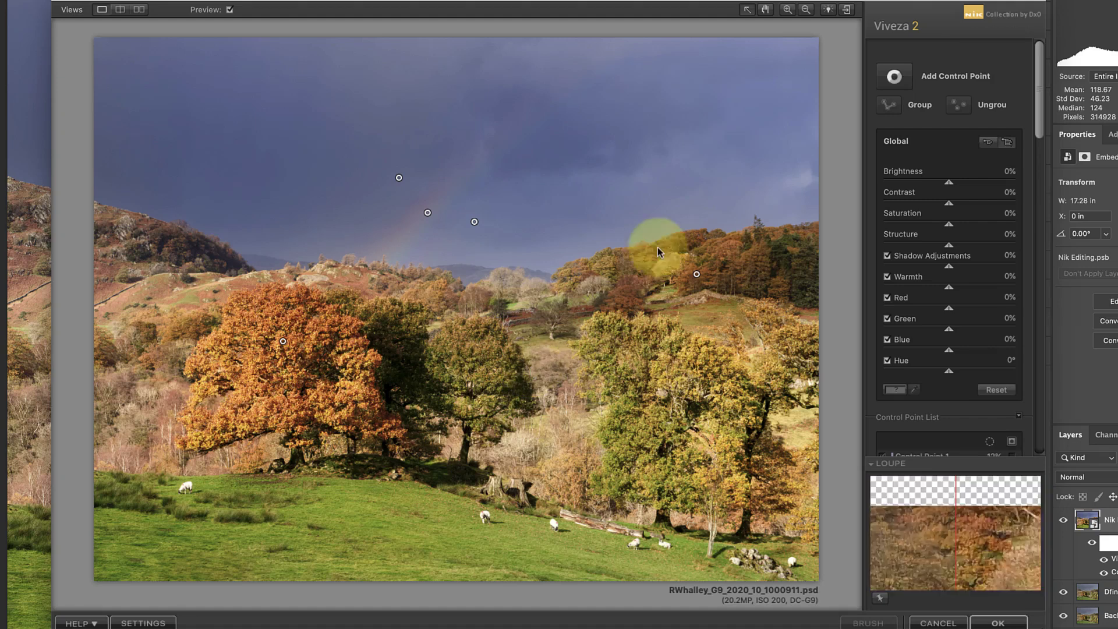
- Add a large upper-left sky point at -13% Brightness and -10% Saturation, duplicating it rightward
click(894, 76)
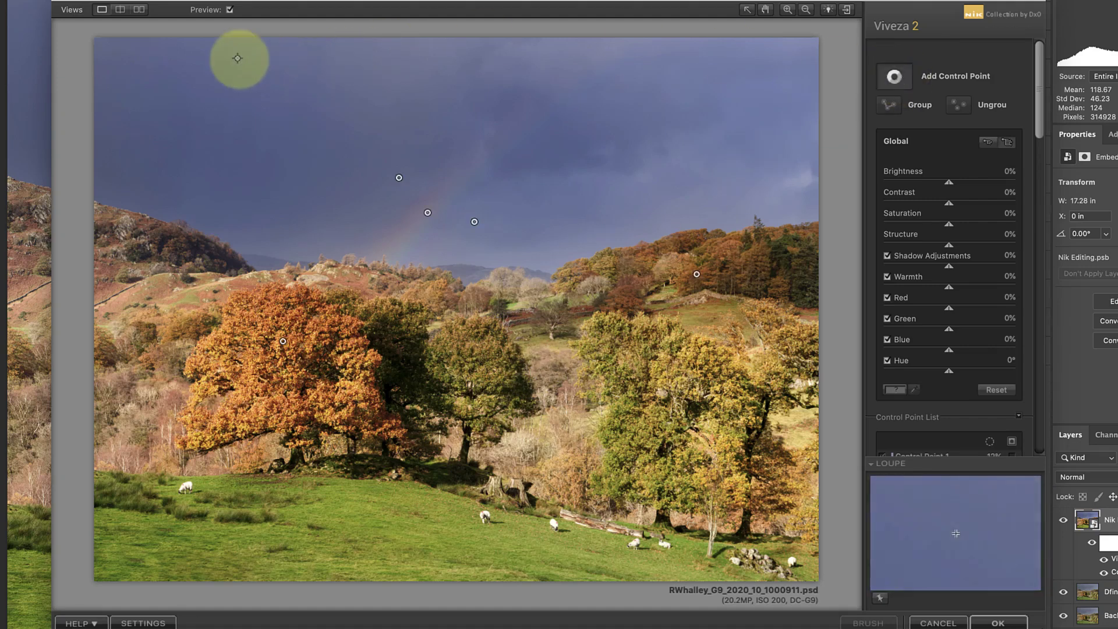
click(234, 85)
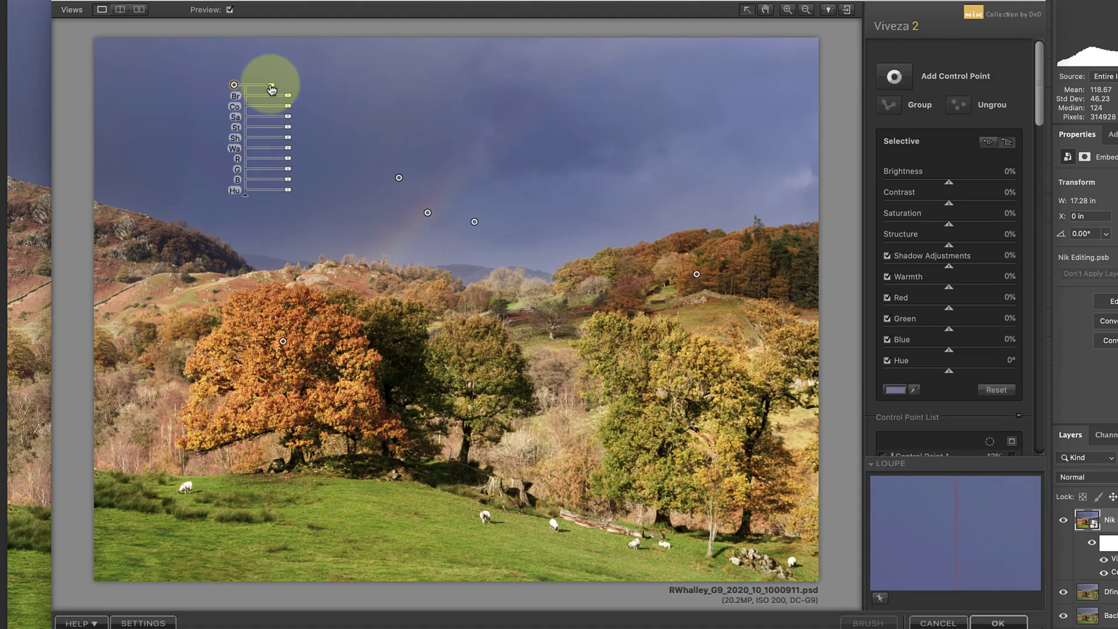
drag(272, 89, 288, 100)
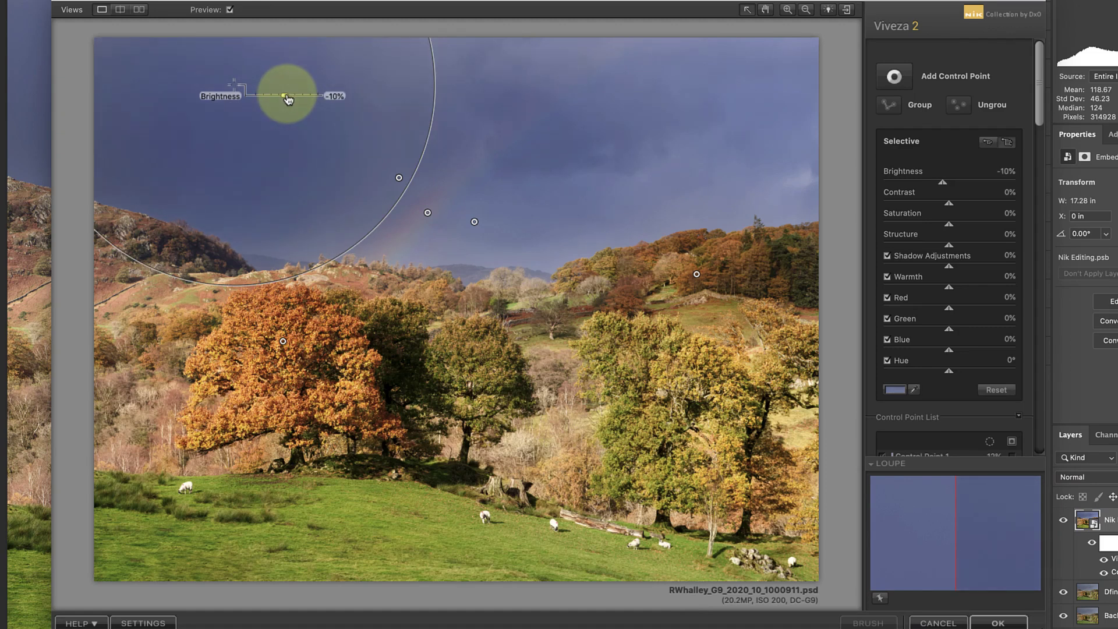
drag(288, 100, 287, 101)
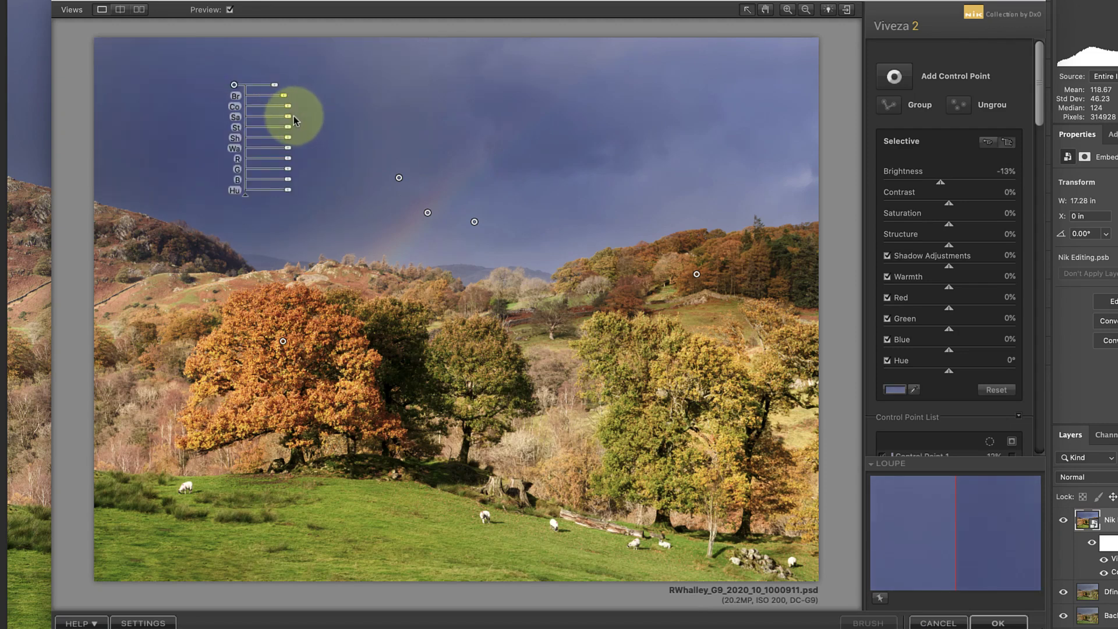
drag(287, 121, 284, 120)
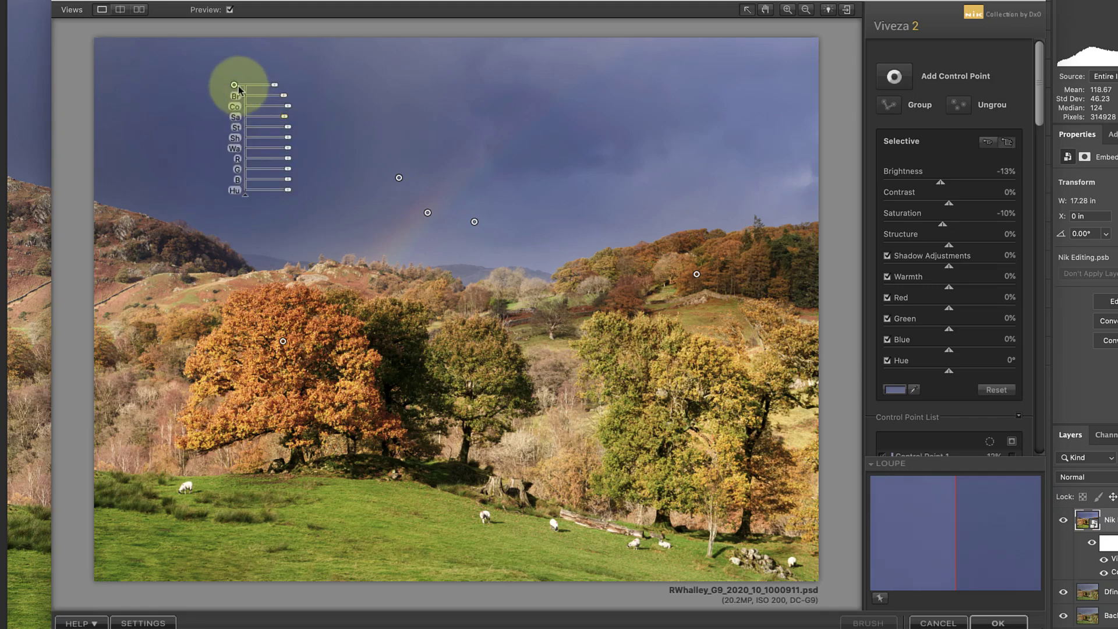
drag(239, 89, 671, 112)
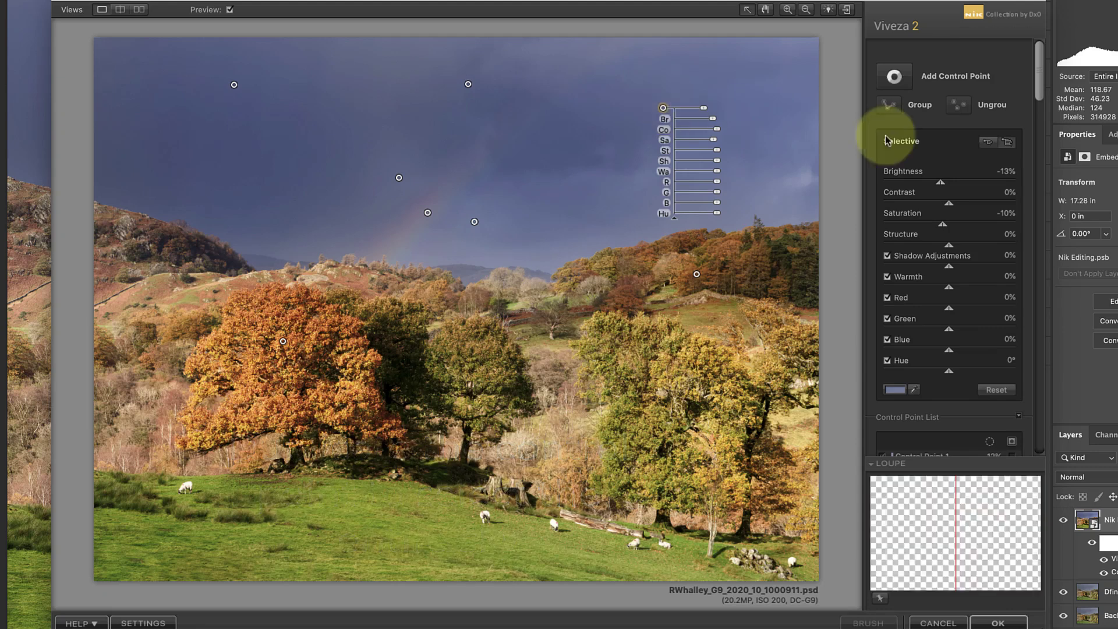
- Group sky Control Points 6, 7 and 8 so they share one set of adjustments
drag(1042, 83, 1057, 322)
click(936, 284)
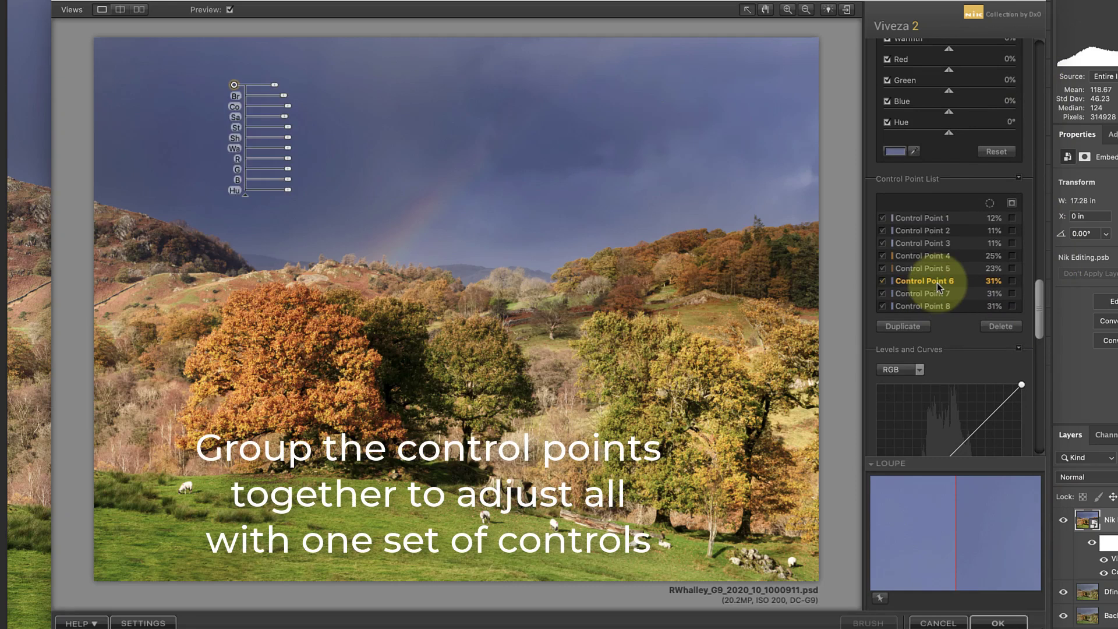
shift+click(938, 294)
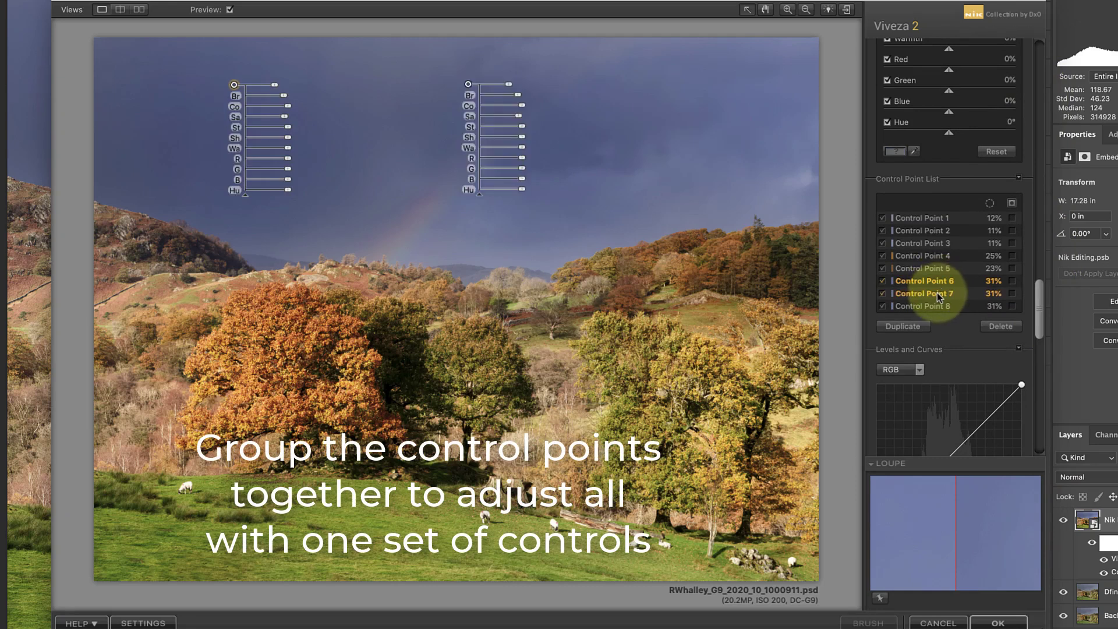
shift+click(938, 306)
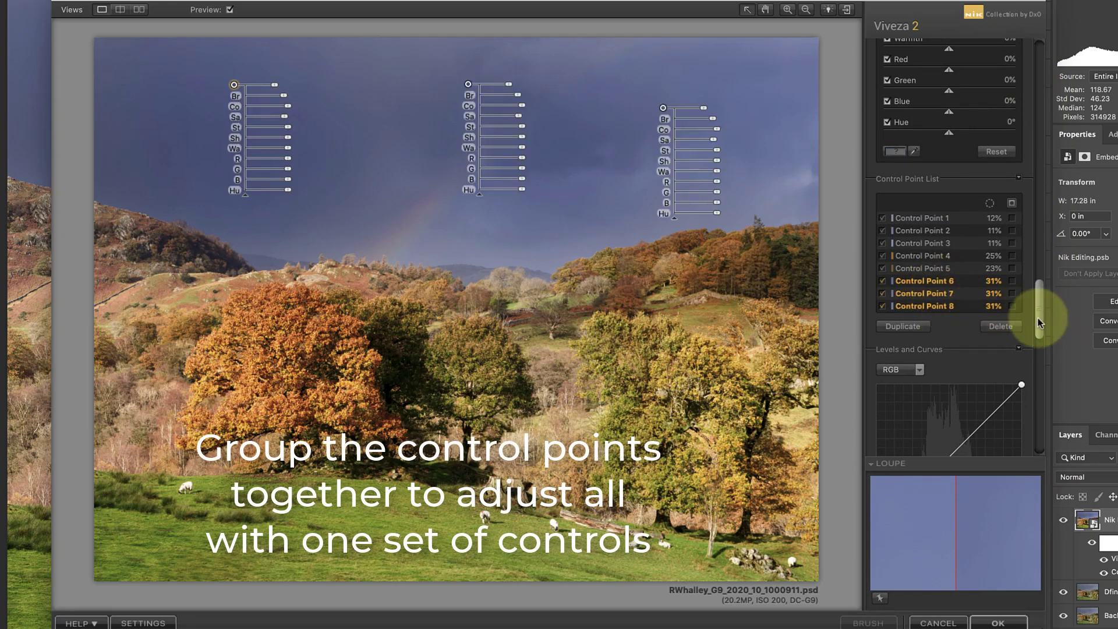
drag(1037, 317, 1038, 71)
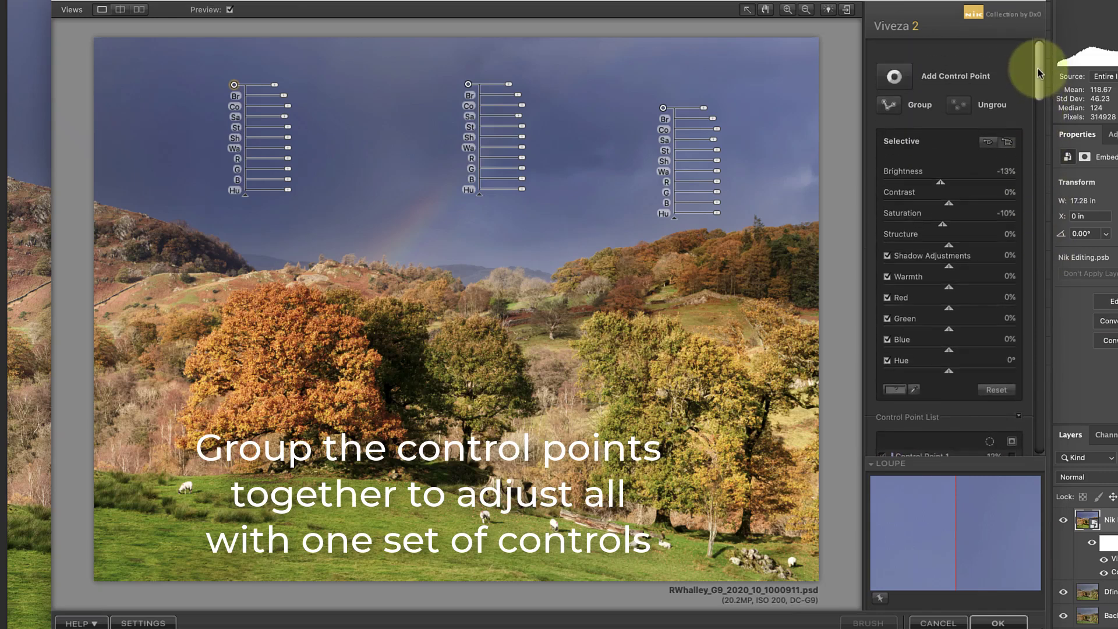
click(891, 104)
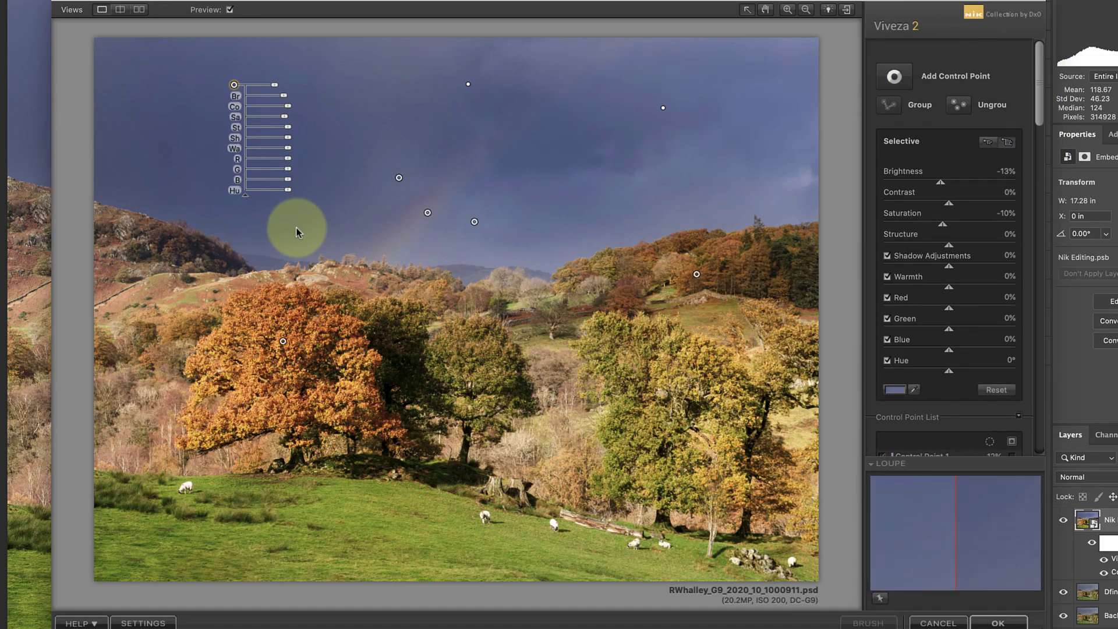
- Reduce the grouped sky's Red to -15%
click(289, 159)
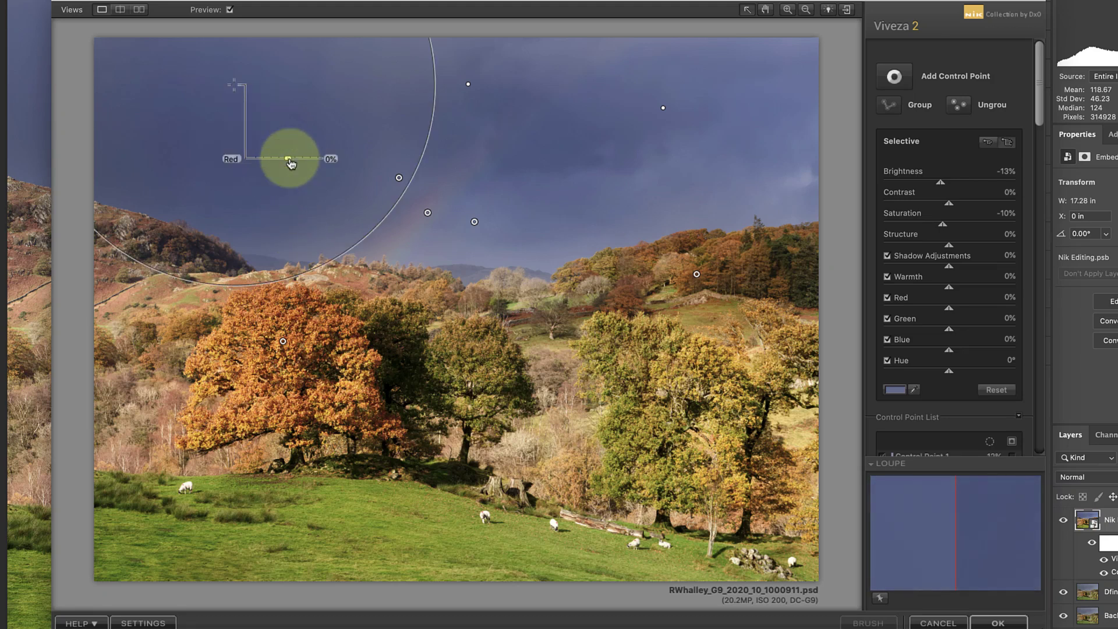
drag(292, 164, 286, 164)
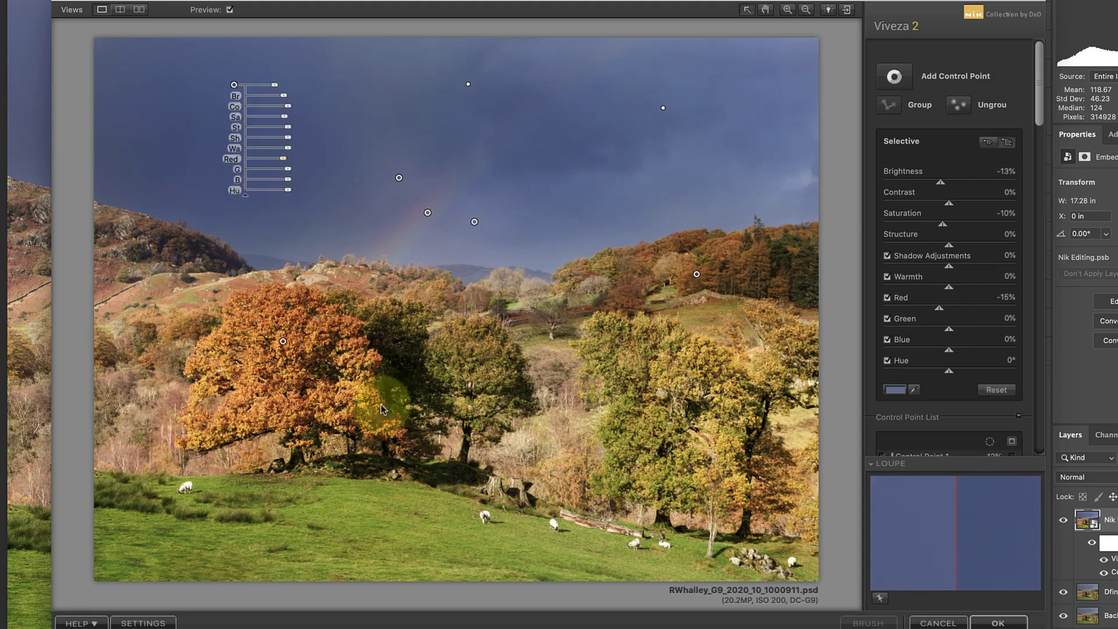
click(368, 463)
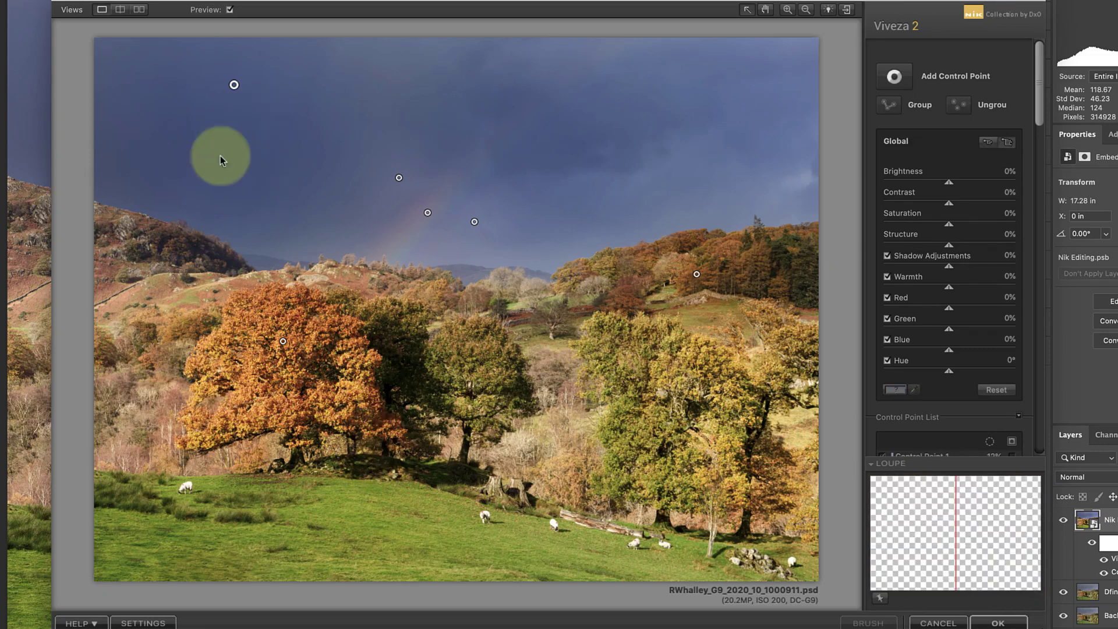
- Compare the edit against the original with Preview, then apply Viveza 2 to the photo
click(230, 10)
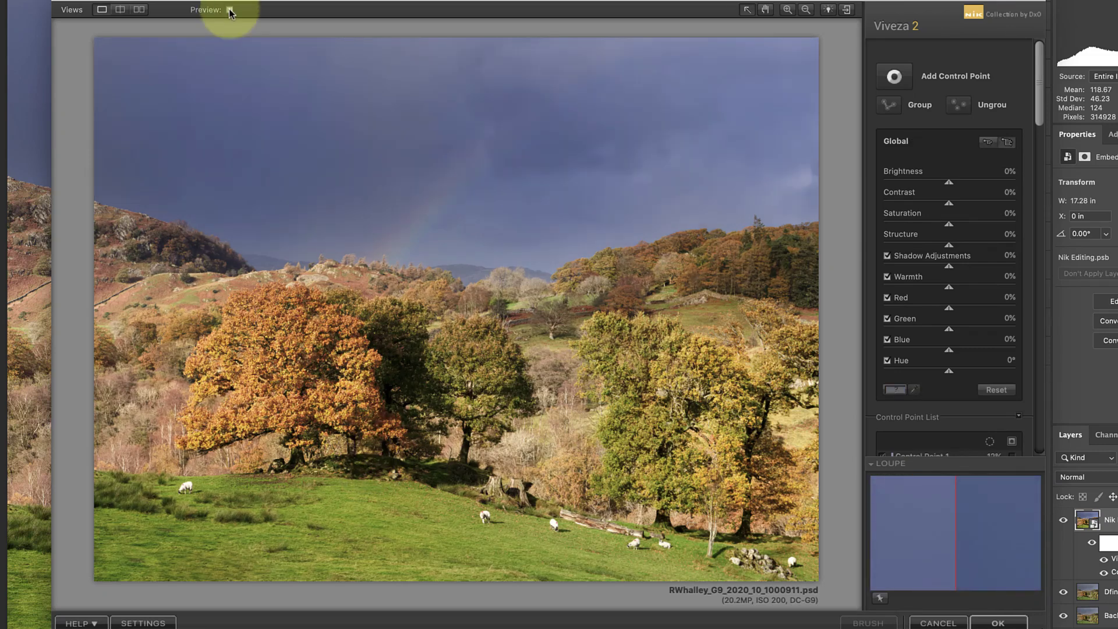
click(229, 10)
click(229, 10)
click(230, 10)
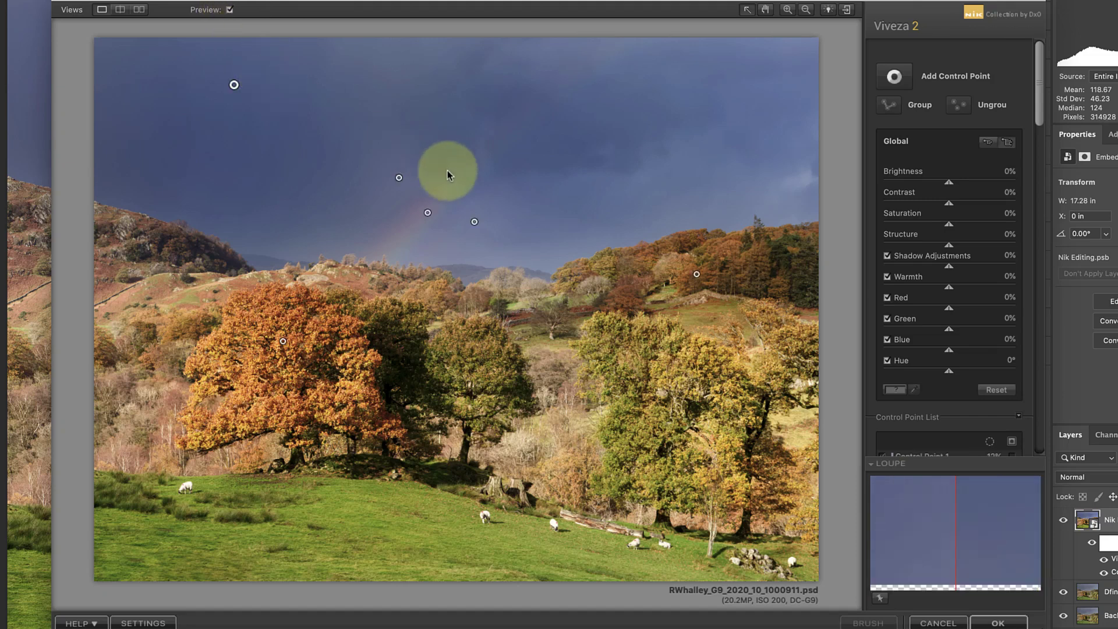
click(990, 622)
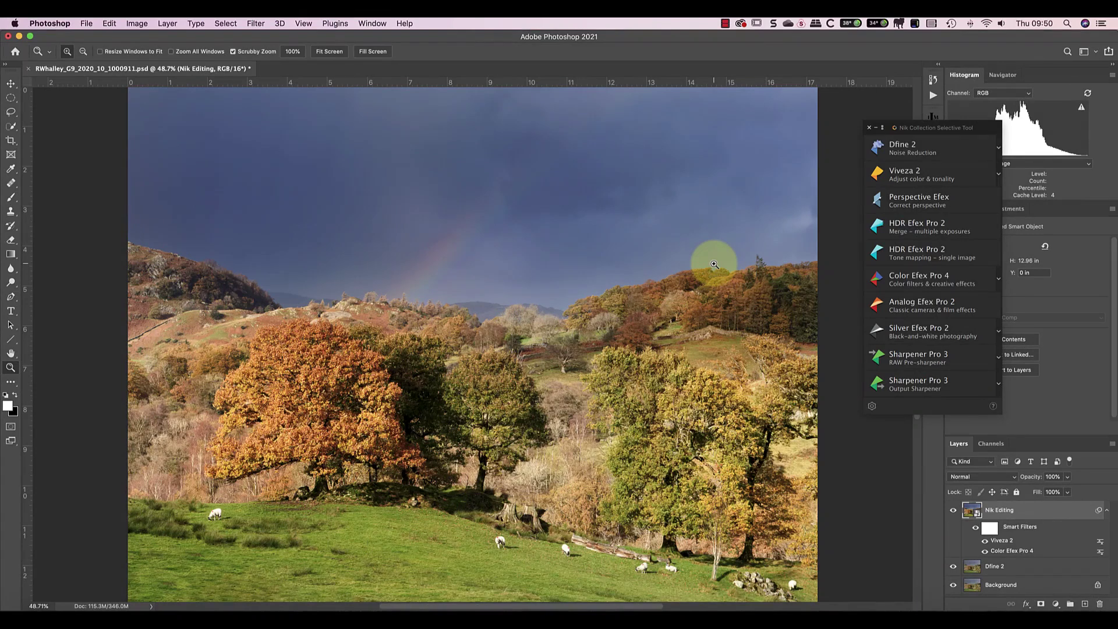
click(953, 512)
click(953, 512)
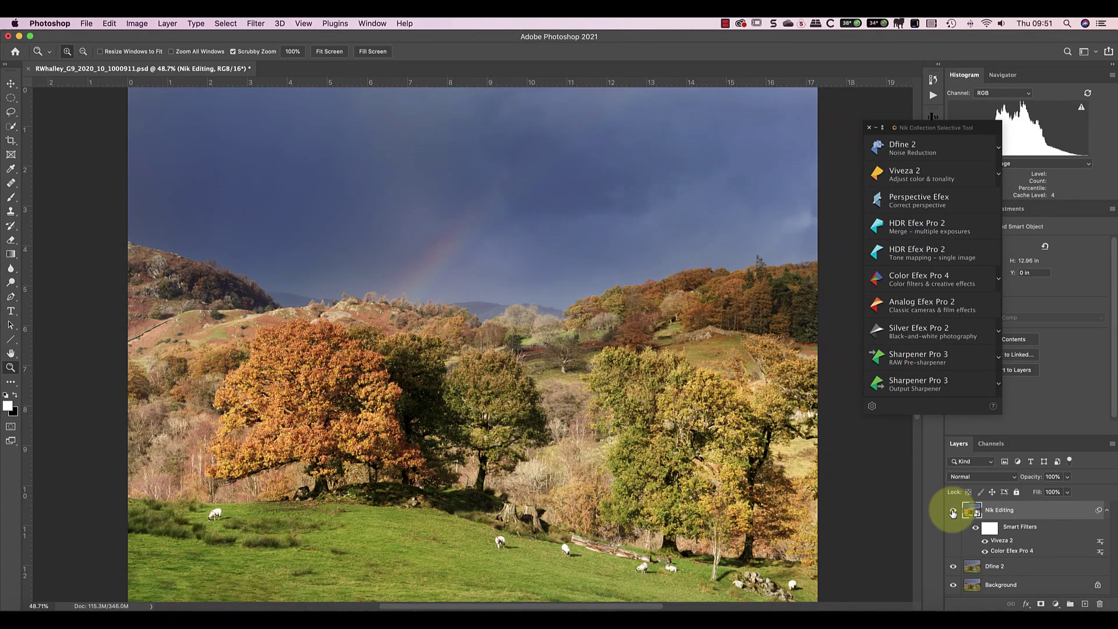
click(953, 512)
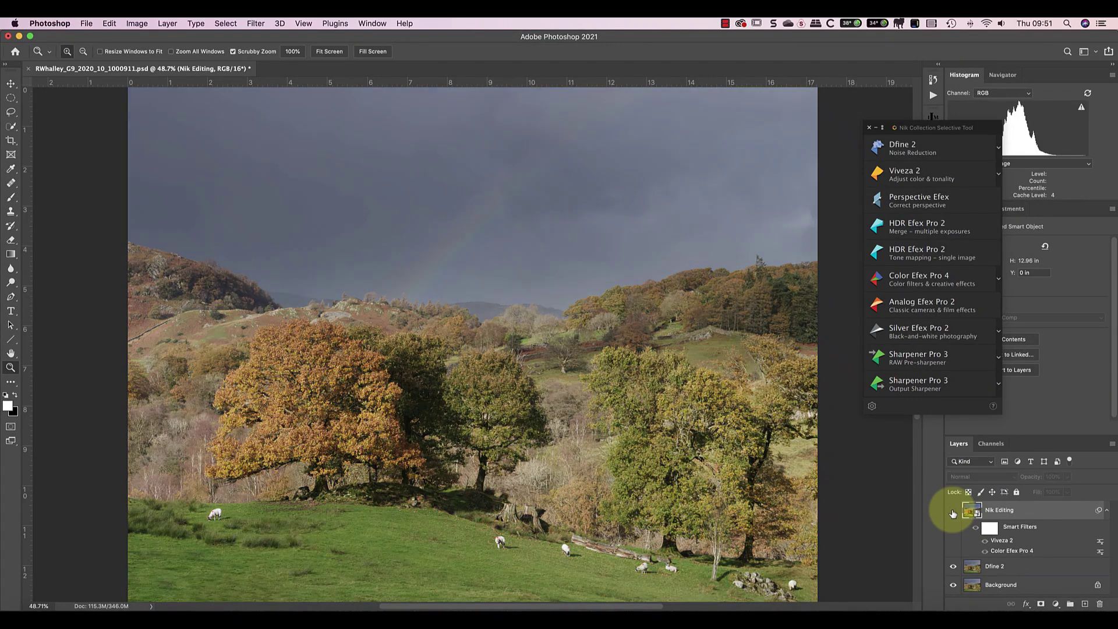
click(953, 512)
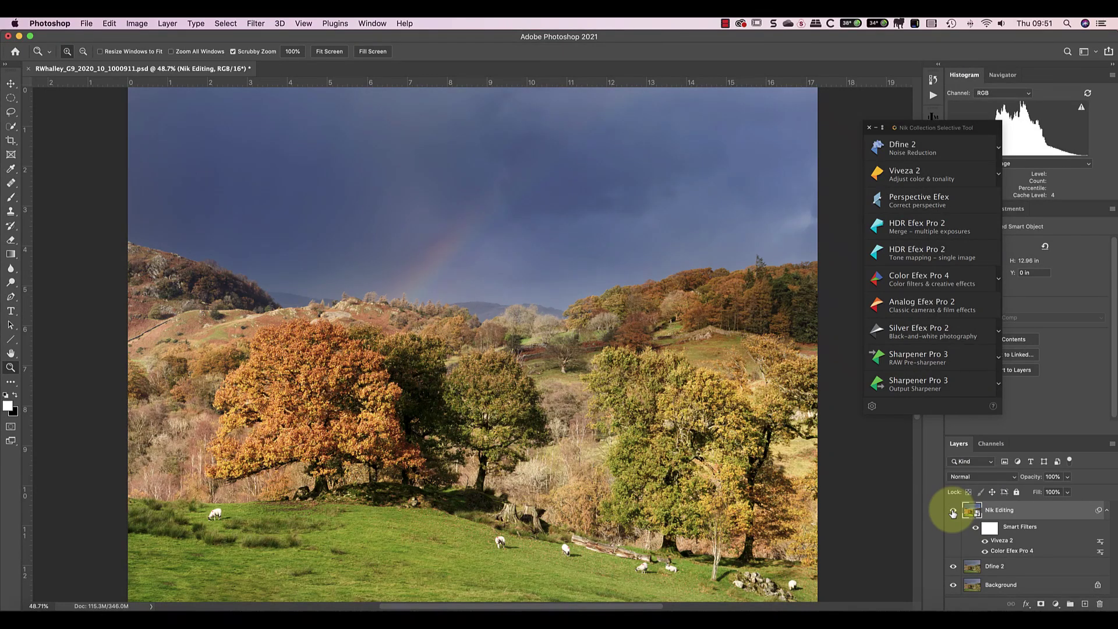